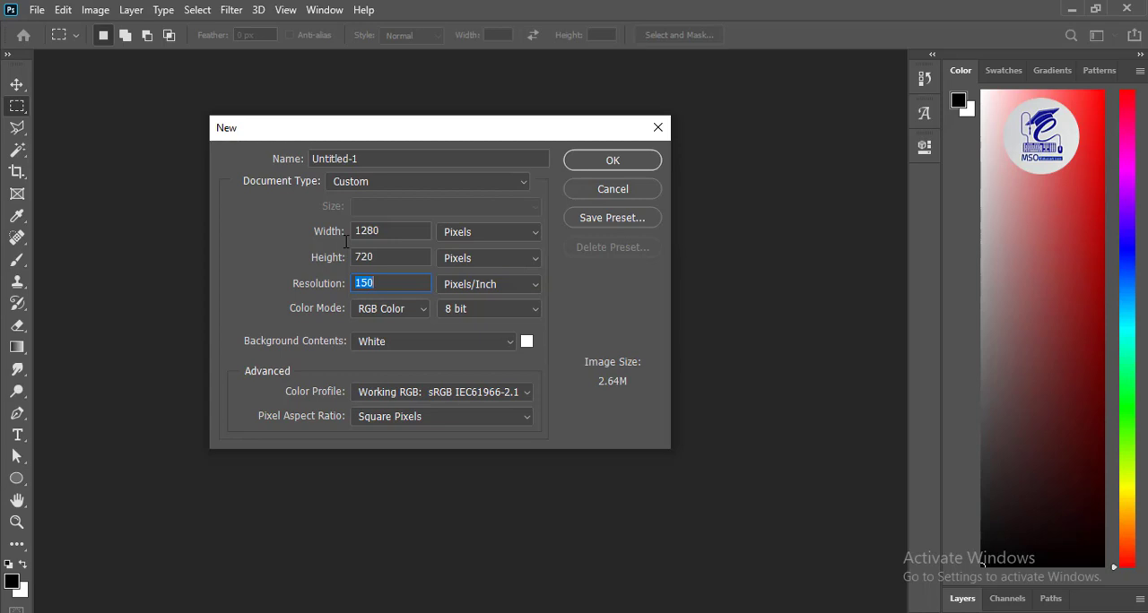
Step: Create a new 1280 x 720 pixel document at 150 pixels/inch in RGB Color with a white background
{"action": "key", "text": "BackSpace"}
{"action": "key", "text": "BackSpace"}
{"action": "key", "text": "BackSpace"}
{"action": "type", "text": "1"}
{"action": "left_click", "coordinate": [390, 308]}
{"action": "left_click", "coordinate": [388, 355]}
{"action": "left_click", "coordinate": [597, 165]}
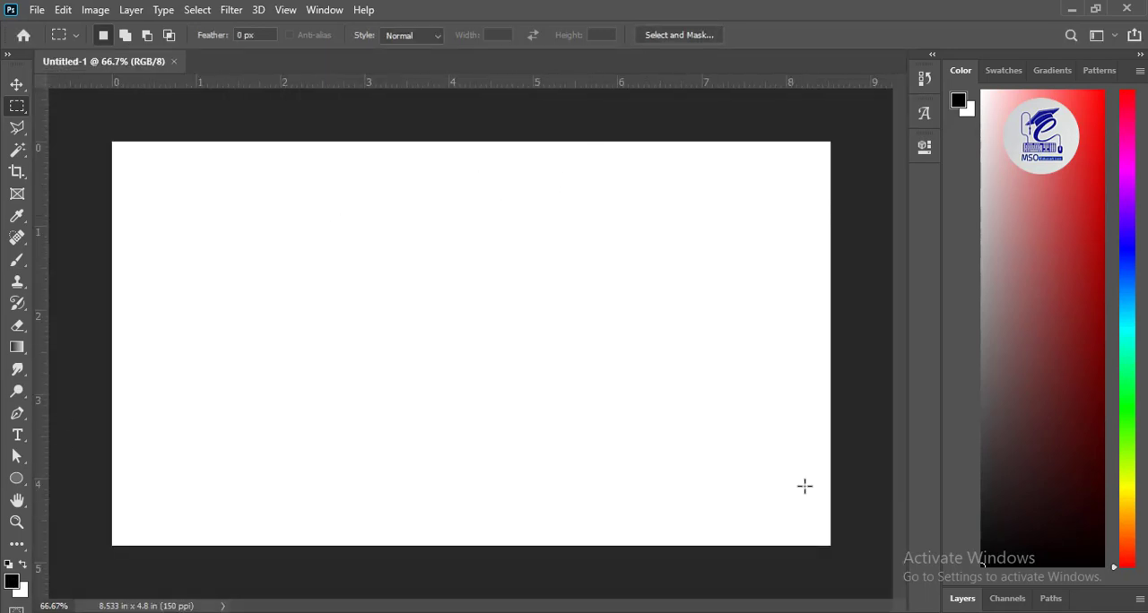
Step: Show the document's layers and fill the Background layer with the black foreground color
{"action": "left_click", "coordinate": [1004, 71]}
{"action": "left_click", "coordinate": [958, 72]}
{"action": "left_click", "coordinate": [965, 599]}
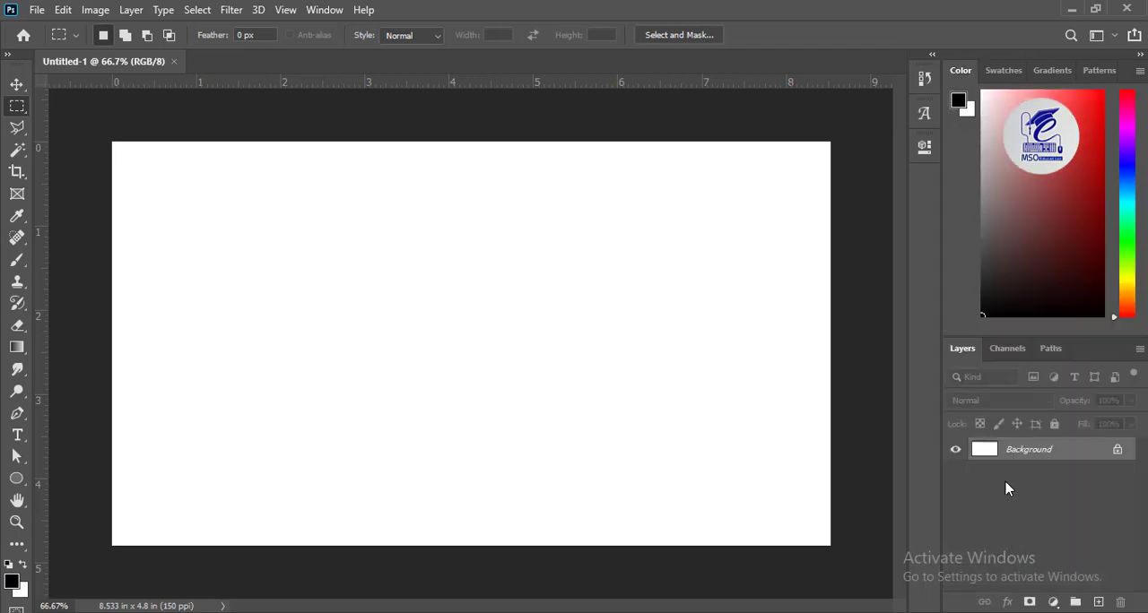
{"action": "left_click", "coordinate": [1098, 602]}
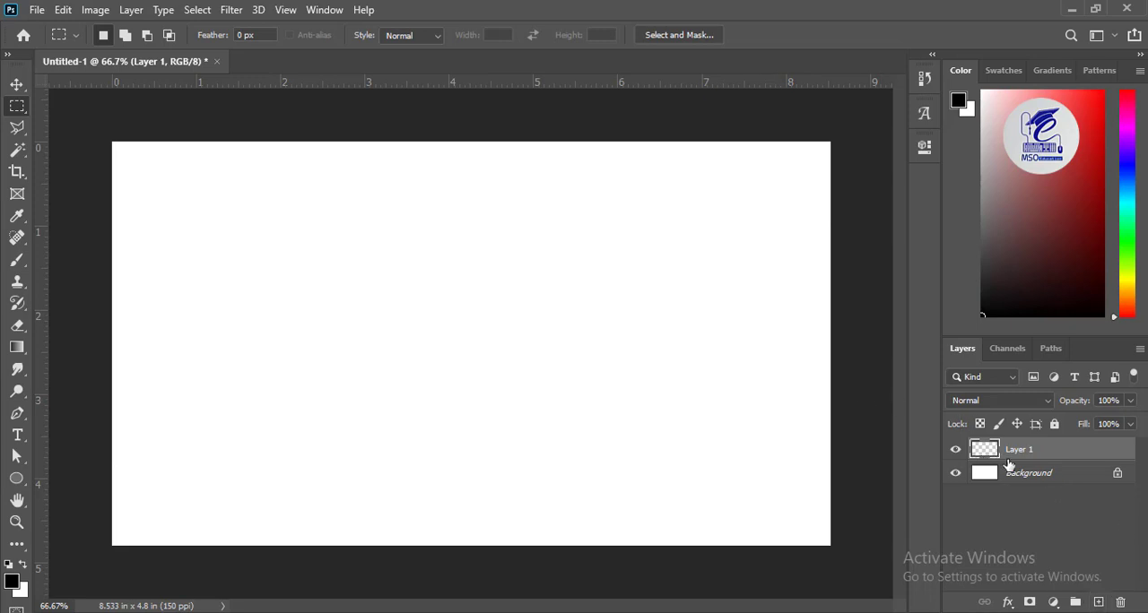
{"action": "key", "text": "Delete"}
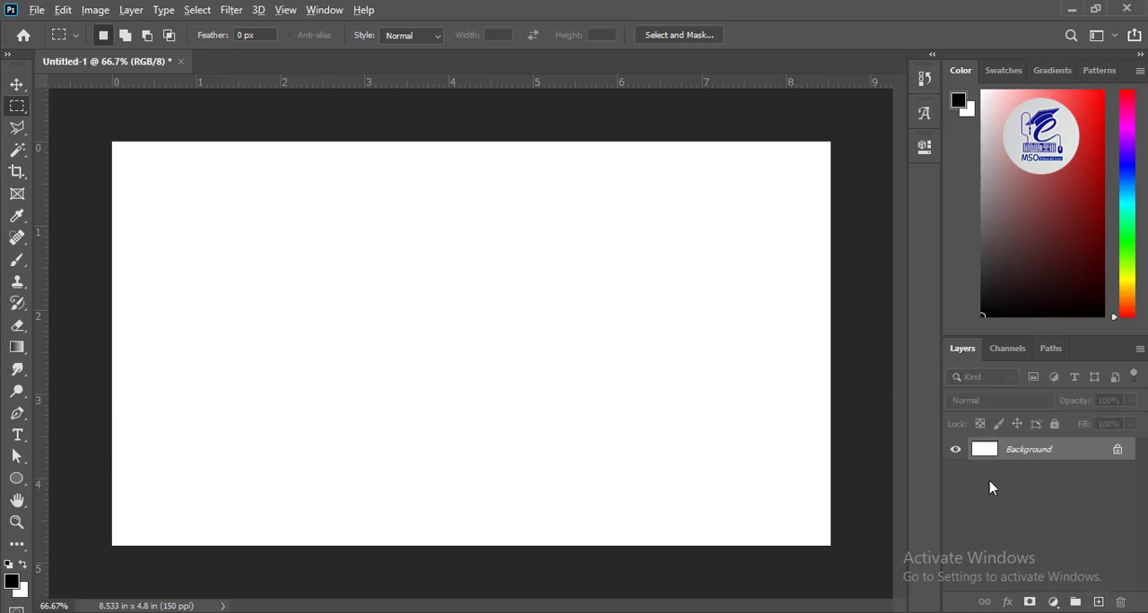
{"action": "key", "text": "alt+BackSpace"}
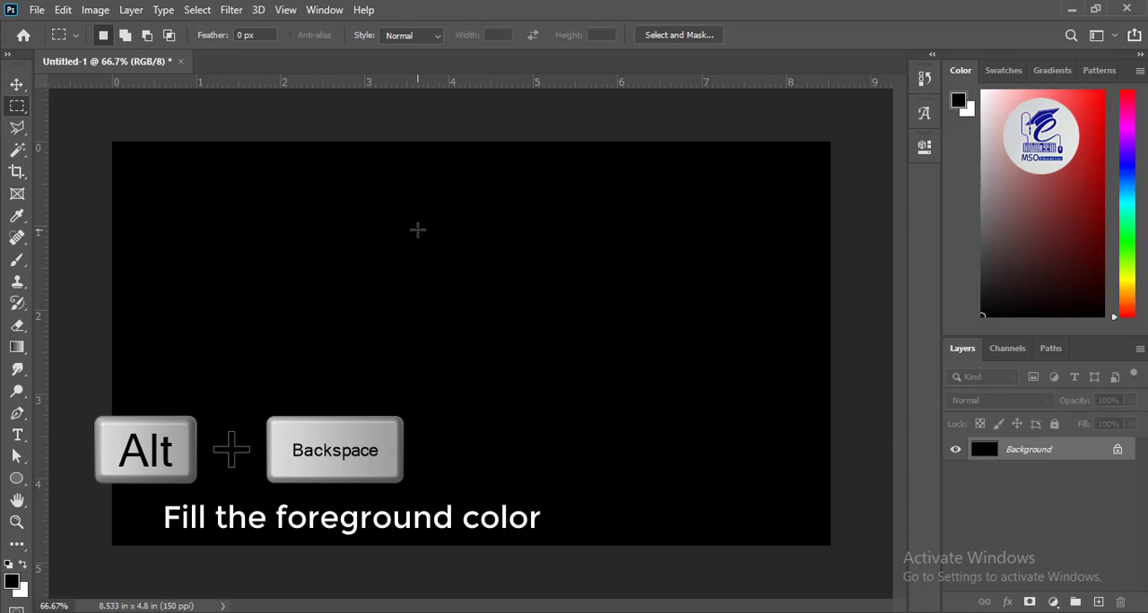
Step: Apply the Add Noise filter to the Background layer with an amount of 400% and Uniform distribution
{"action": "left_click", "coordinate": [232, 9]}
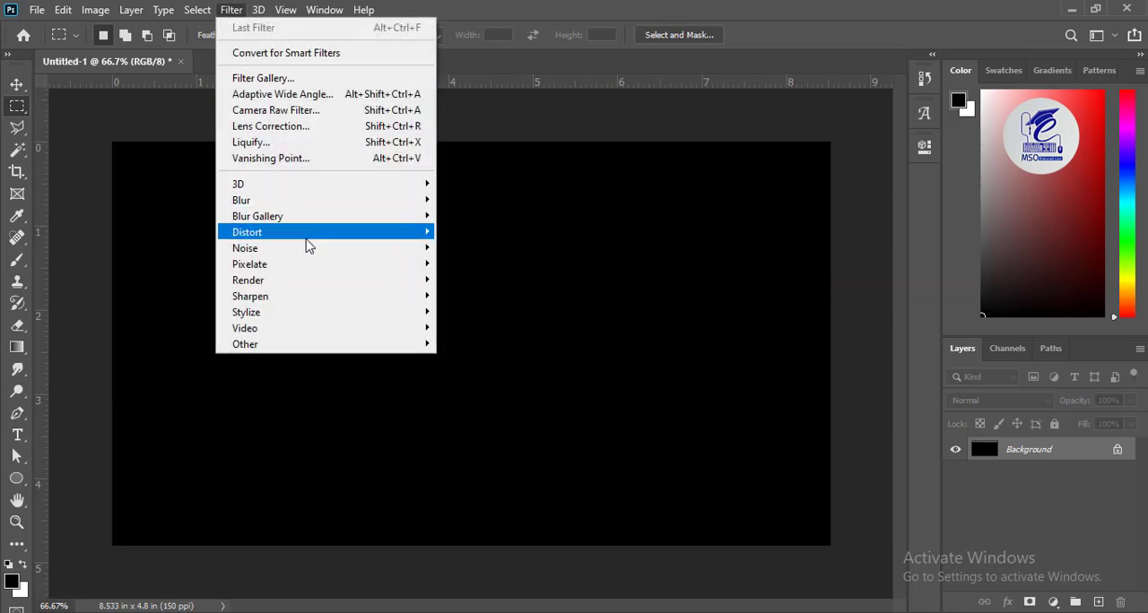
{"action": "mouse_move", "coordinate": [305, 249]}
{"action": "left_click", "coordinate": [473, 247]}
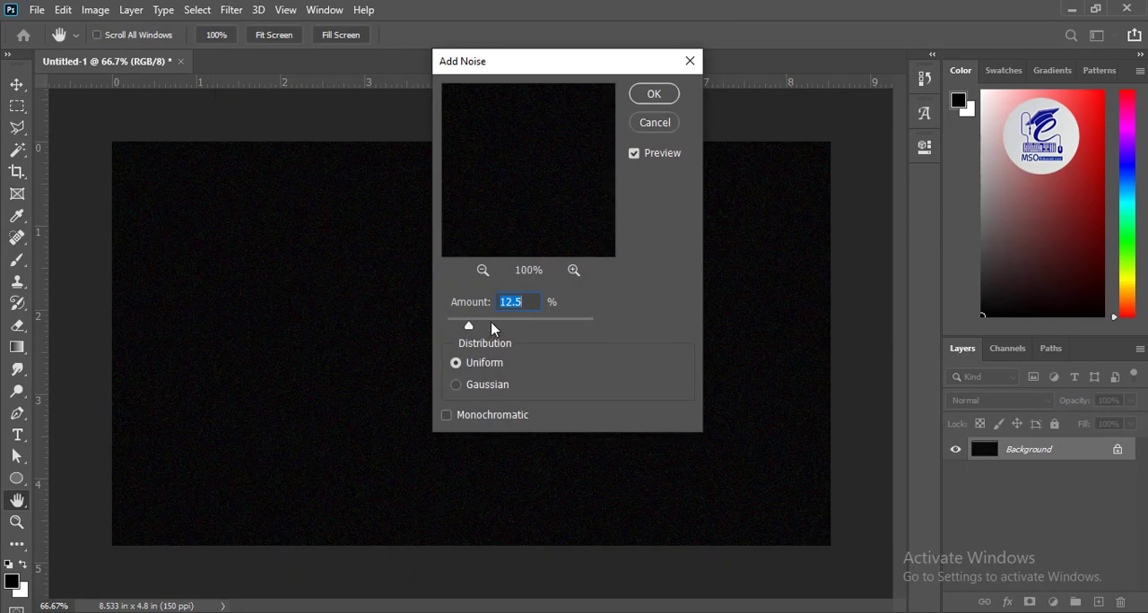
{"action": "type", "text": "400"}
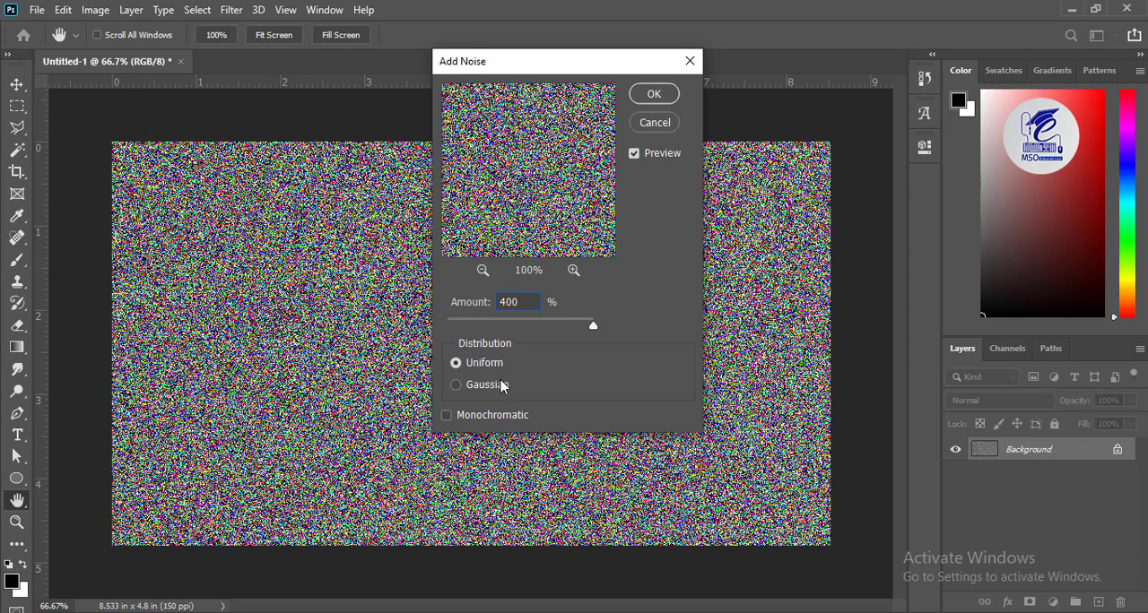
{"action": "left_click", "coordinate": [653, 95]}
Step: Apply a Gaussian Blur with a 0.5 pixel radius to the noise on the Background layer
{"action": "left_click", "coordinate": [232, 10]}
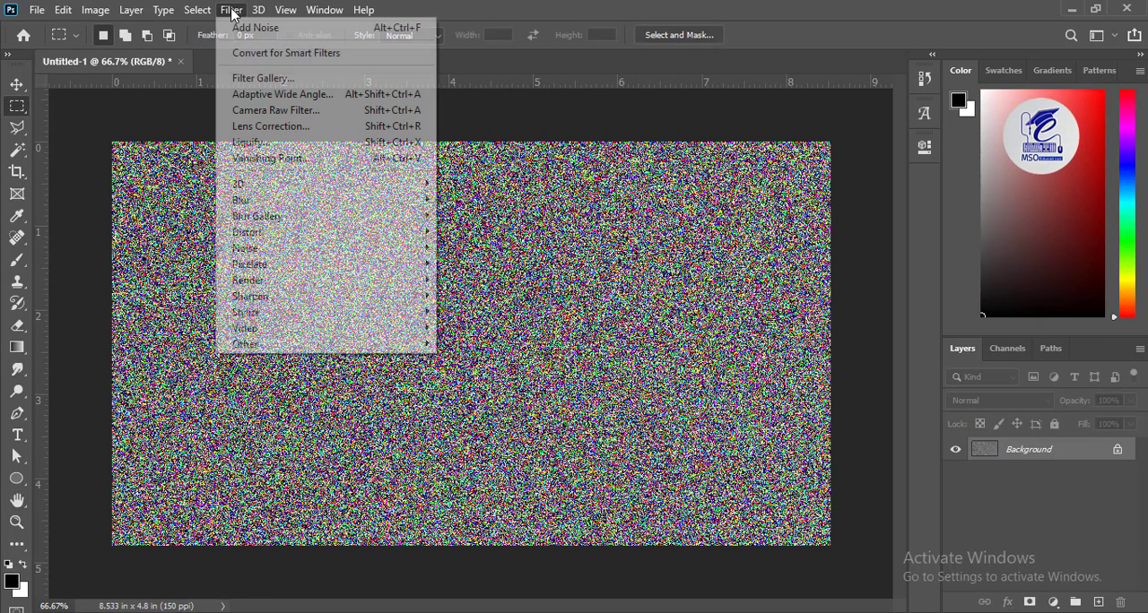
{"action": "mouse_move", "coordinate": [260, 197]}
{"action": "left_click", "coordinate": [482, 264]}
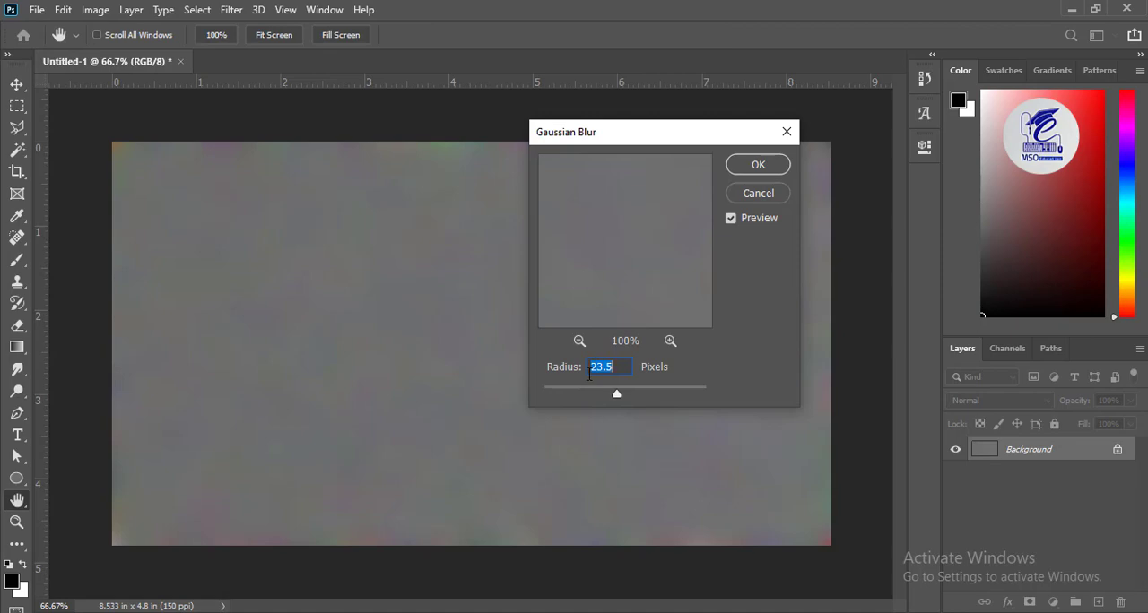
{"action": "type", "text": ".2"}
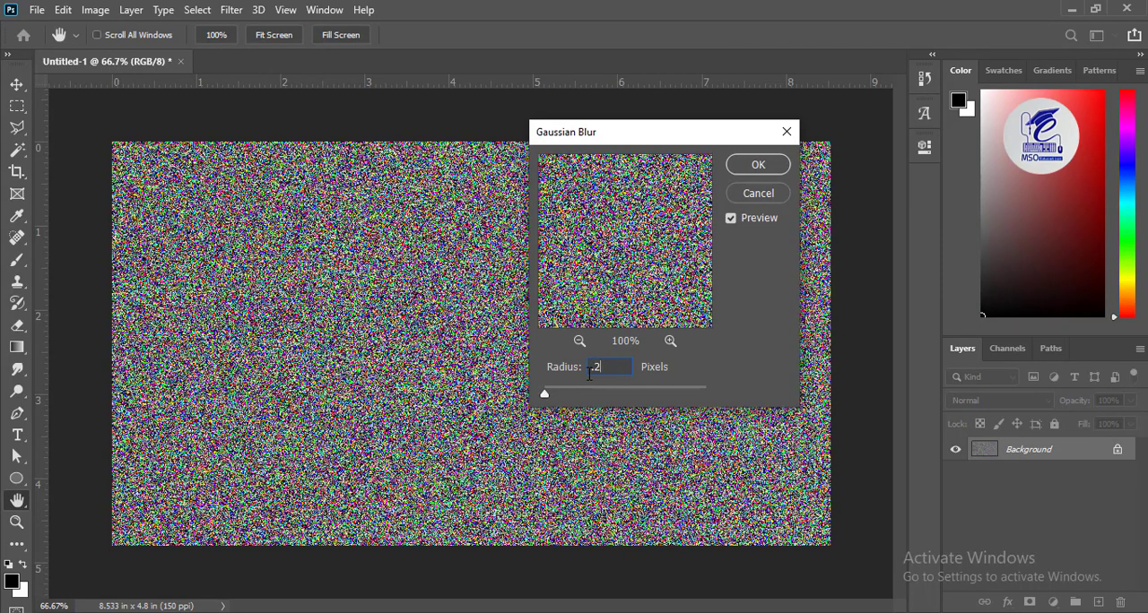
{"action": "type", "text": "5"}
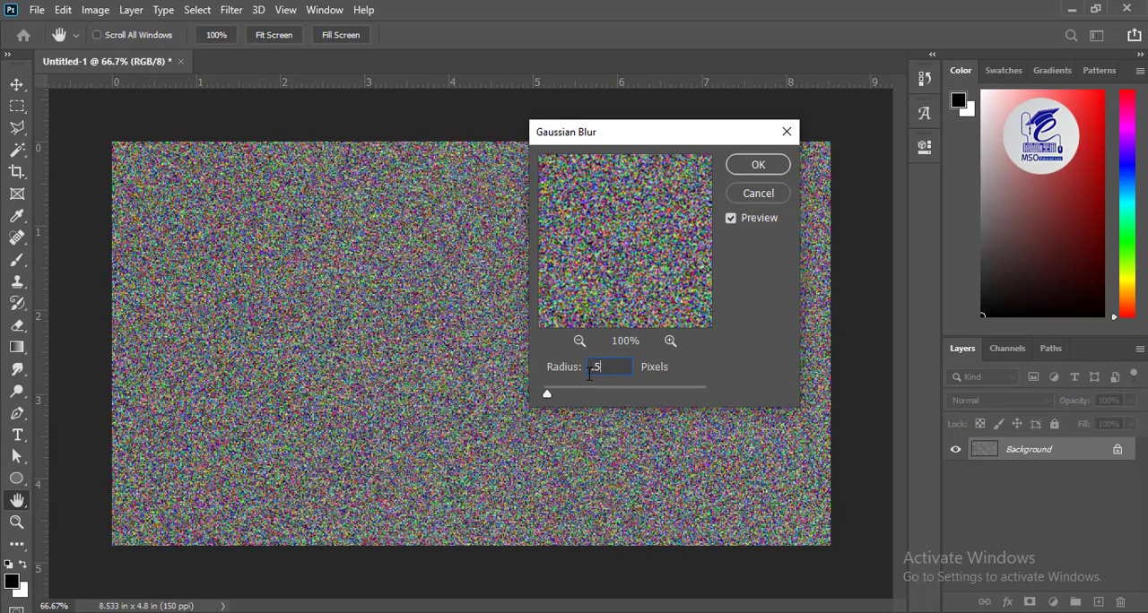
{"action": "left_click", "coordinate": [753, 168]}
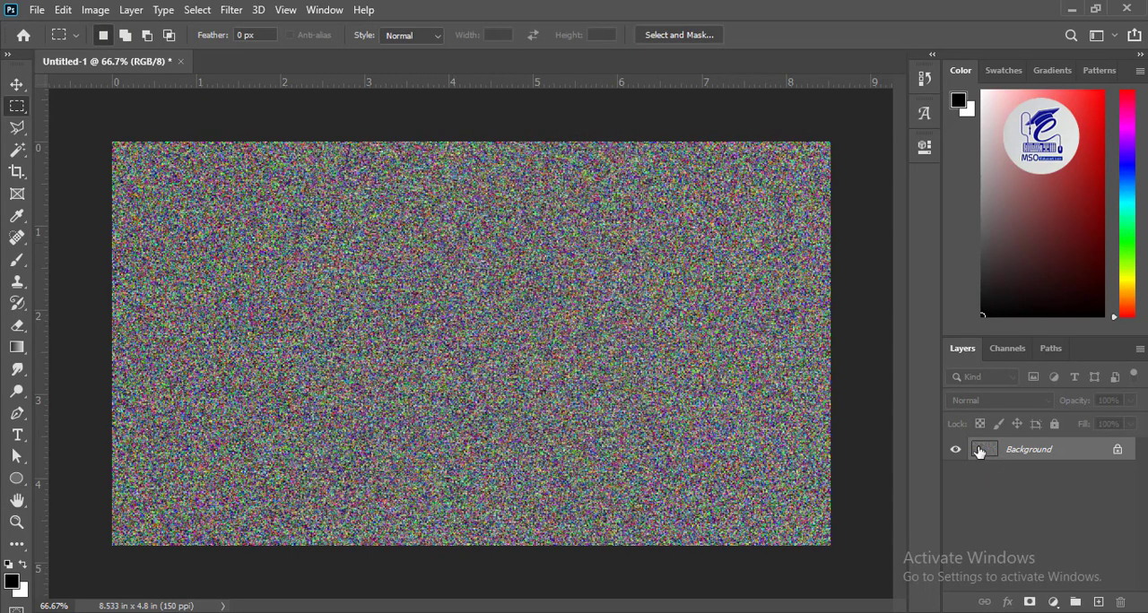
Step: Apply Levels to the Background layer with input levels of 230, 1 and 255 to thin the noise into stars
{"action": "left_click", "coordinate": [99, 11]}
{"action": "mouse_move", "coordinate": [153, 55]}
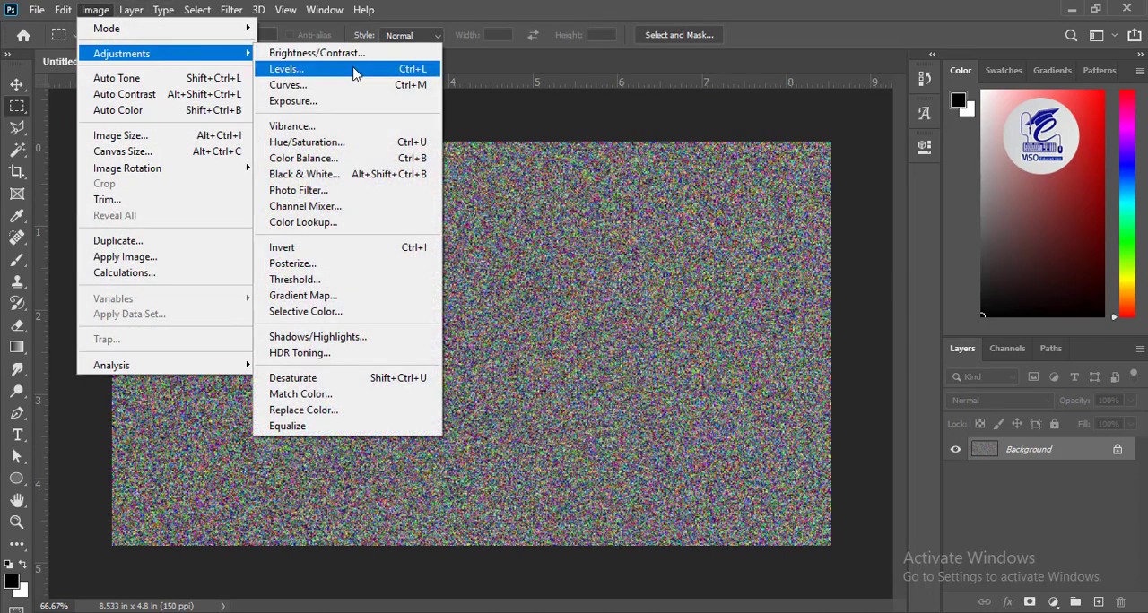
{"action": "left_click", "coordinate": [296, 70]}
{"action": "type", "text": "200"}
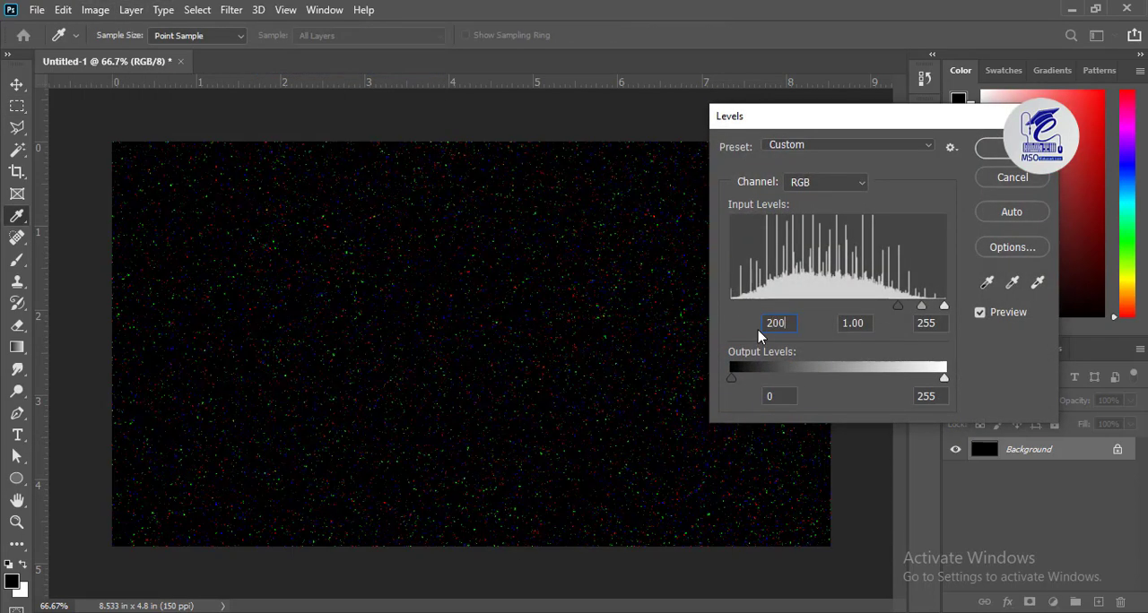
{"action": "key", "text": "Tab"}
{"action": "type", "text": "1"}
{"action": "key", "text": "Tab"}
{"action": "type", "text": "232"}
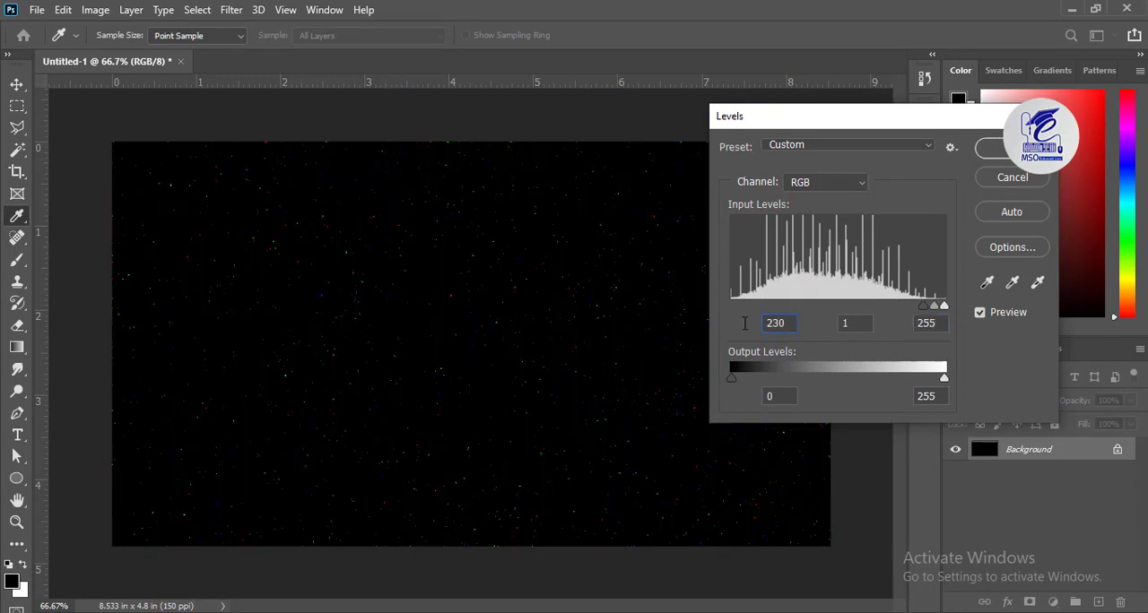
{"action": "left_click", "coordinate": [1012, 148]}
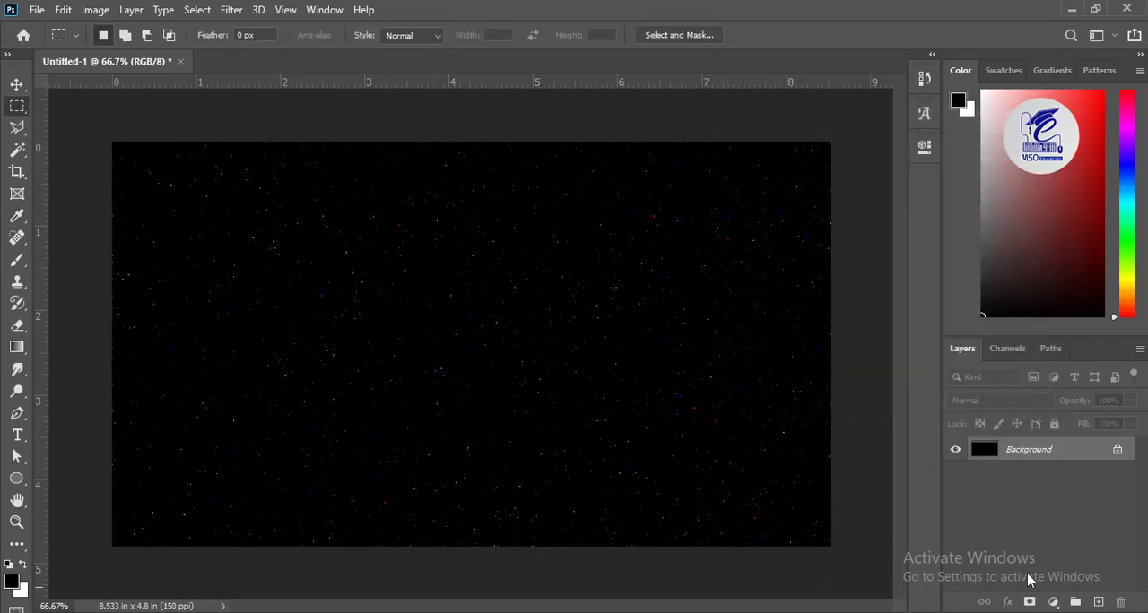
Step: Add a new layer and paint a broad red (ff0000) area across the middle of the canvas with a soft 200-pixel brush
{"action": "left_click", "coordinate": [1098, 602]}
{"action": "right_click", "coordinate": [17, 259]}
{"action": "left_click", "coordinate": [96, 264]}
{"action": "left_click", "coordinate": [10, 585]}
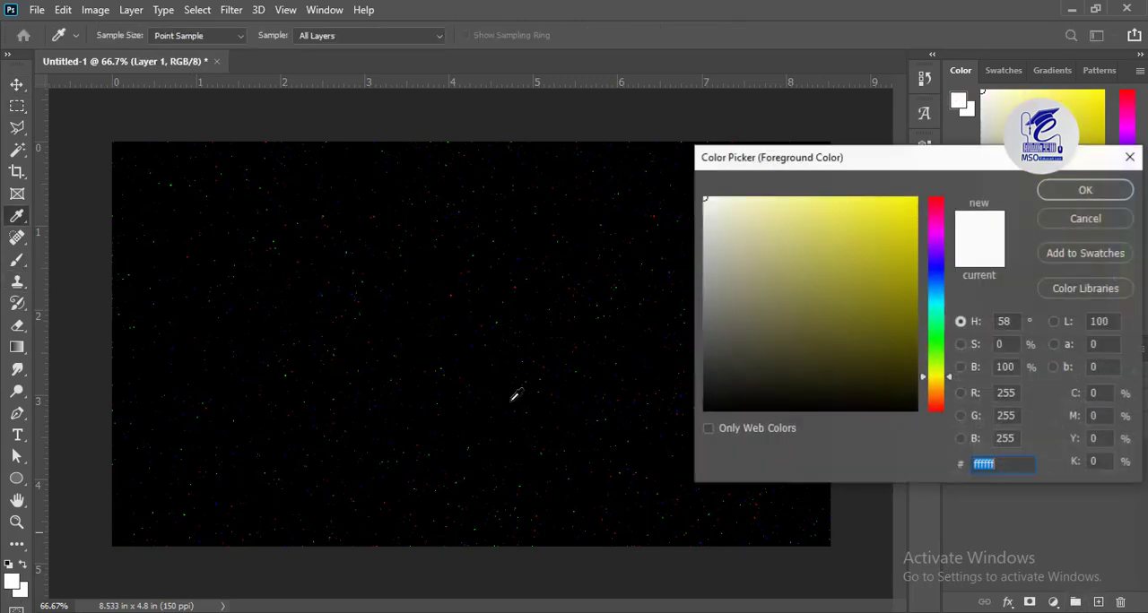
{"action": "left_click_drag", "start_coordinate": [937, 233], "coordinate": [956, 176]}
{"action": "mouse_move", "coordinate": [910, 205]}
{"action": "left_mouse_down"}
{"action": "mouse_move", "coordinate": [918, 169]}
{"action": "mouse_move", "coordinate": [903, 371]}
{"action": "mouse_move", "coordinate": [935, 437]}
{"action": "left_mouse_up"}
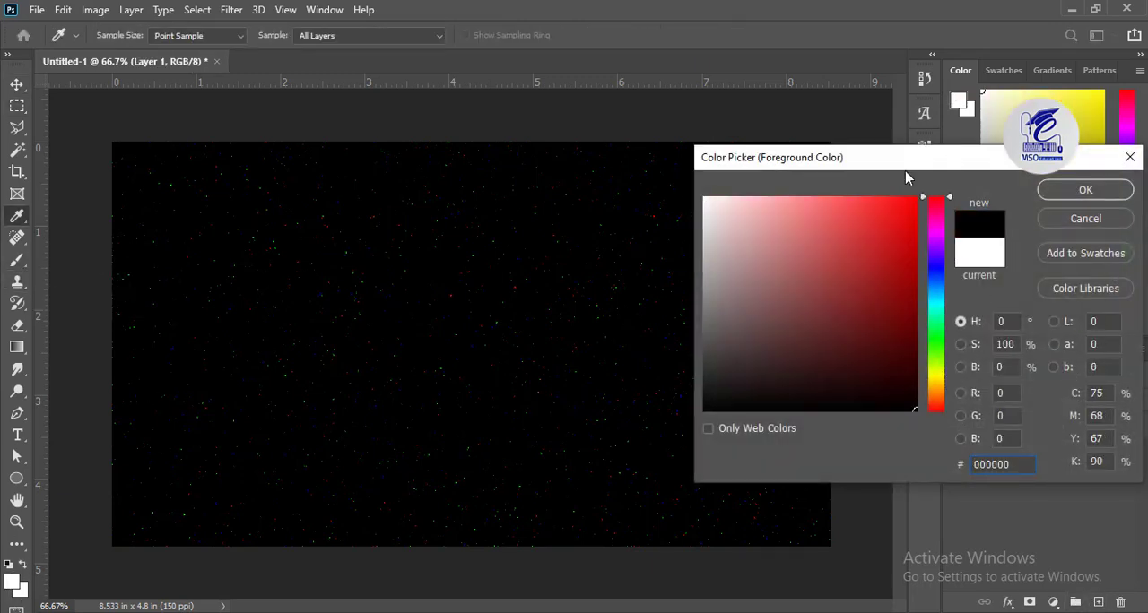
{"action": "left_click_drag", "start_coordinate": [914, 341], "coordinate": [945, 117]}
{"action": "left_click", "coordinate": [1063, 191]}
{"action": "key", "text": "bracketright"}
{"action": "key", "text": "bracketright"}
{"action": "key", "text": "bracketright"}
{"action": "key", "text": "bracketright"}
{"action": "key", "text": "bracketright"}
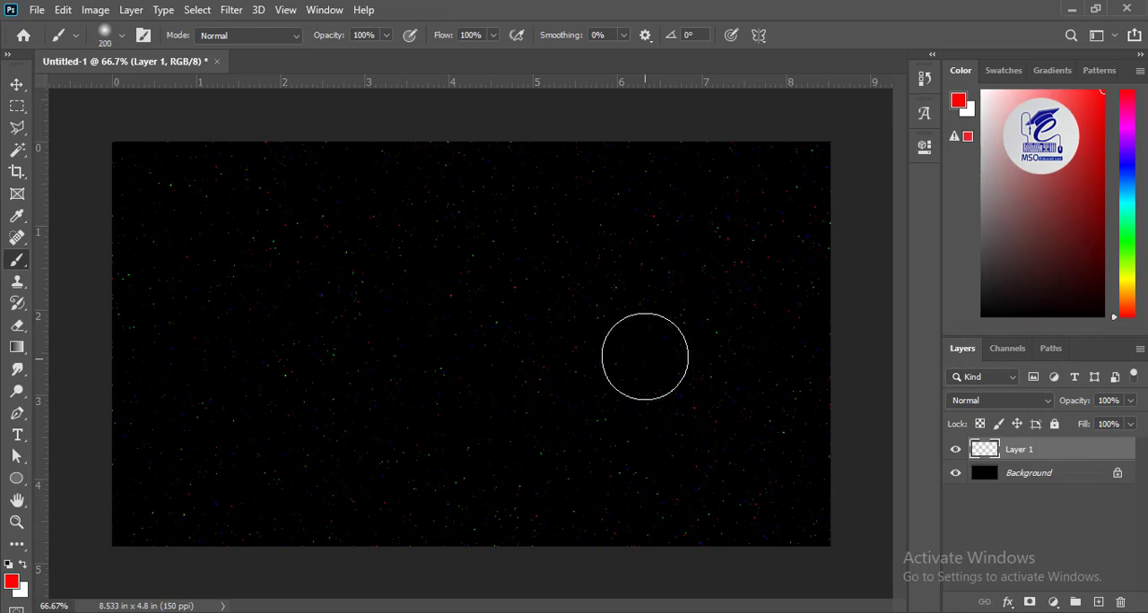
{"action": "mouse_move", "coordinate": [646, 356]}
{"action": "left_mouse_down"}
{"action": "mouse_move", "coordinate": [613, 288]}
{"action": "mouse_move", "coordinate": [605, 303]}
{"action": "mouse_move", "coordinate": [637, 343]}
{"action": "mouse_move", "coordinate": [538, 440]}
{"action": "mouse_move", "coordinate": [554, 355]}
{"action": "mouse_move", "coordinate": [595, 315]}
{"action": "mouse_move", "coordinate": [409, 315]}
{"action": "mouse_move", "coordinate": [402, 404]}
{"action": "mouse_move", "coordinate": [300, 320]}
{"action": "mouse_move", "coordinate": [295, 441]}
{"action": "mouse_move", "coordinate": [340, 326]}
{"action": "mouse_move", "coordinate": [372, 301]}
{"action": "left_mouse_up"}
Step: Paint a smaller yellow area inside the red shape with a soft 125-pixel brush
{"action": "left_click", "coordinate": [16, 579]}
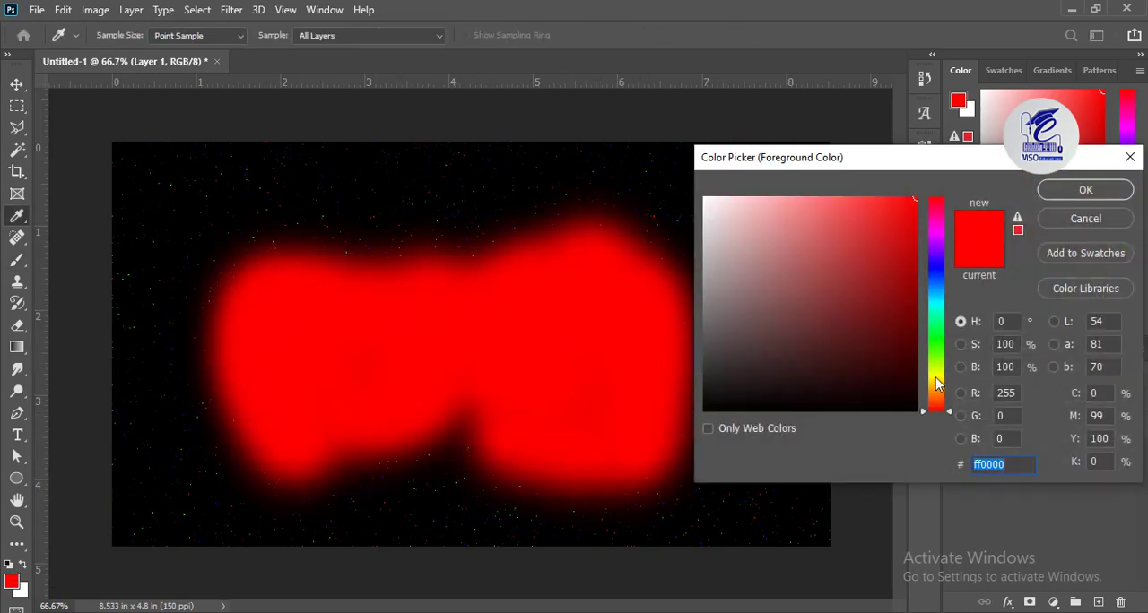
{"action": "left_click", "coordinate": [939, 383]}
{"action": "left_click", "coordinate": [1068, 190]}
{"action": "key", "text": "bracketleft"}
{"action": "key", "text": "bracketleft"}
{"action": "key", "text": "bracketleft"}
{"action": "mouse_move", "coordinate": [596, 354]}
{"action": "left_mouse_down"}
{"action": "mouse_move", "coordinate": [602, 295]}
{"action": "mouse_move", "coordinate": [553, 350]}
{"action": "mouse_move", "coordinate": [319, 326]}
{"action": "mouse_move", "coordinate": [290, 400]}
{"action": "mouse_move", "coordinate": [349, 389]}
{"action": "mouse_move", "coordinate": [305, 377]}
{"action": "mouse_move", "coordinate": [514, 352]}
{"action": "mouse_move", "coordinate": [396, 403]}
{"action": "left_mouse_up"}
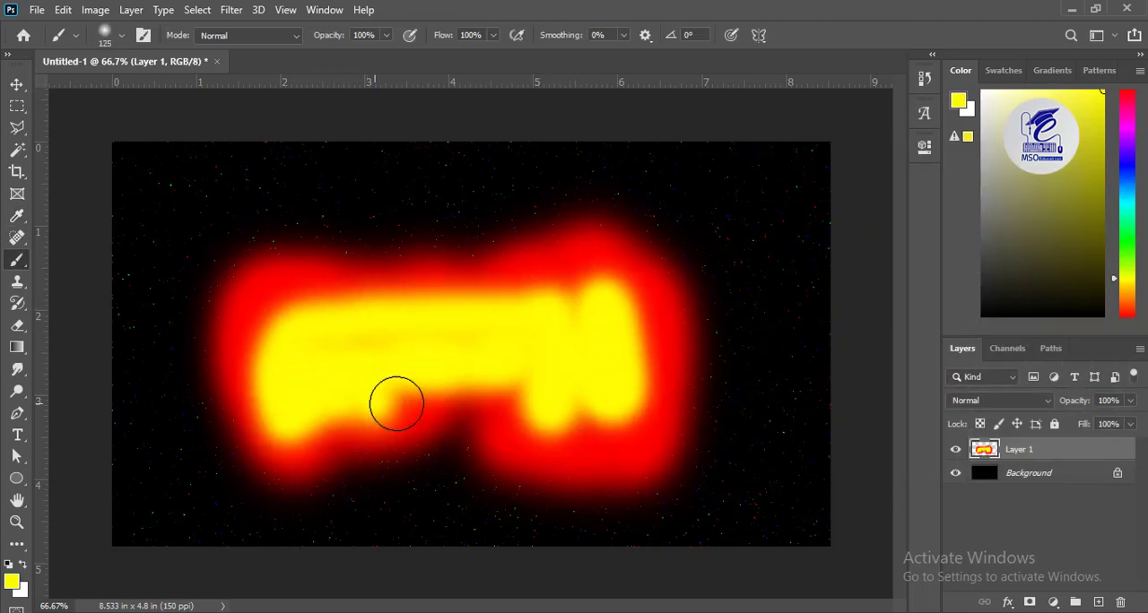
Step: Paint a white core inside the yellow area with a soft 100-pixel brush
{"action": "left_click", "coordinate": [12, 582]}
{"action": "left_click", "coordinate": [717, 191]}
{"action": "left_click", "coordinate": [1083, 187]}
{"action": "key", "text": "bracketleft"}
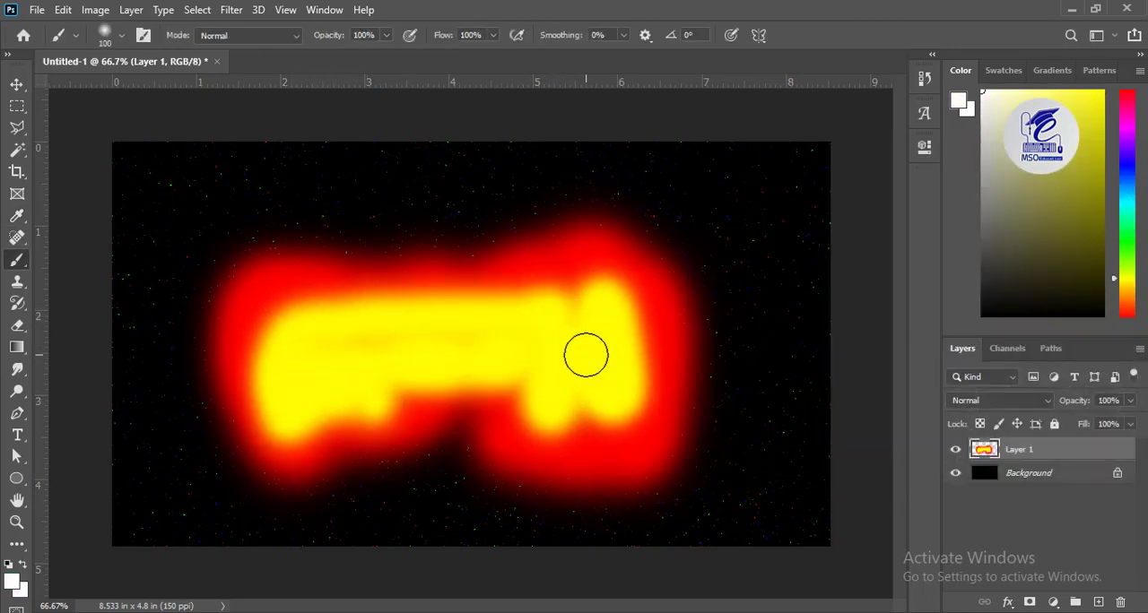
{"action": "mouse_move", "coordinate": [586, 351]}
{"action": "left_mouse_down"}
{"action": "mouse_move", "coordinate": [399, 328]}
{"action": "mouse_move", "coordinate": [292, 393]}
{"action": "mouse_move", "coordinate": [367, 386]}
{"action": "left_mouse_up"}
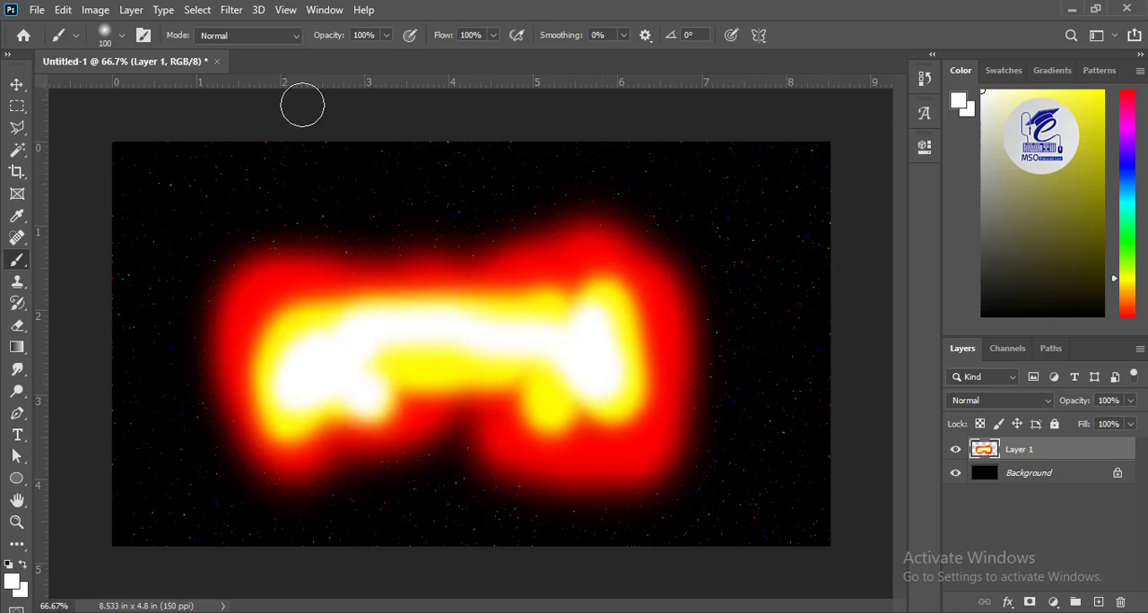
Step: Blur the painted colors on Layer 1 using Gaussian Blur with a radius of 80 pixels
{"action": "left_click", "coordinate": [232, 10]}
{"action": "mouse_move", "coordinate": [287, 205]}
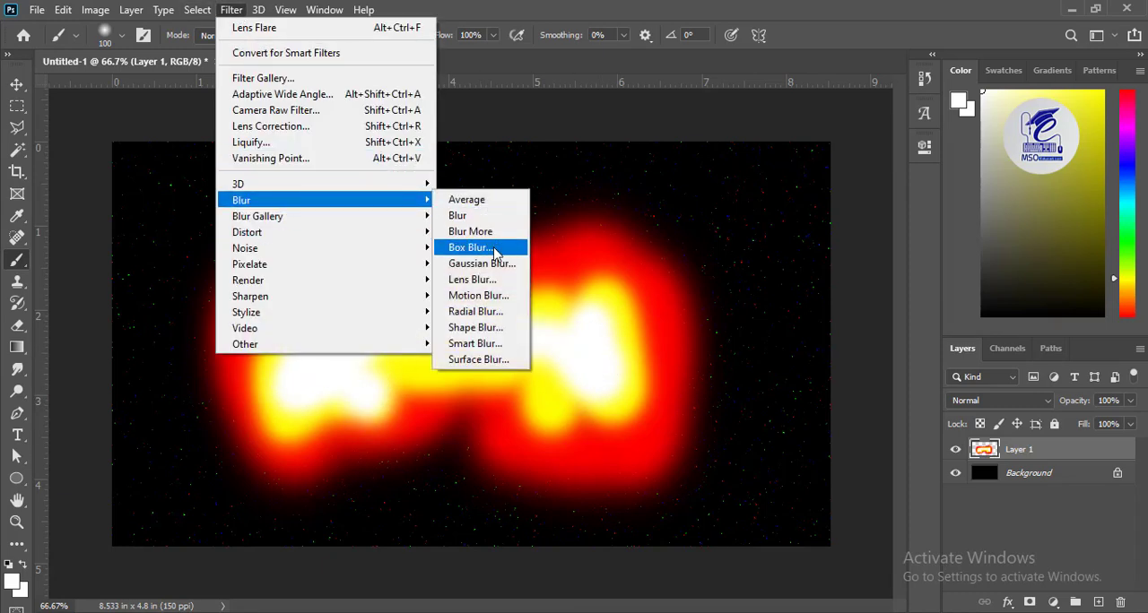
{"action": "left_click", "coordinate": [499, 261]}
{"action": "left_click_drag", "start_coordinate": [634, 147], "coordinate": [782, 137]}
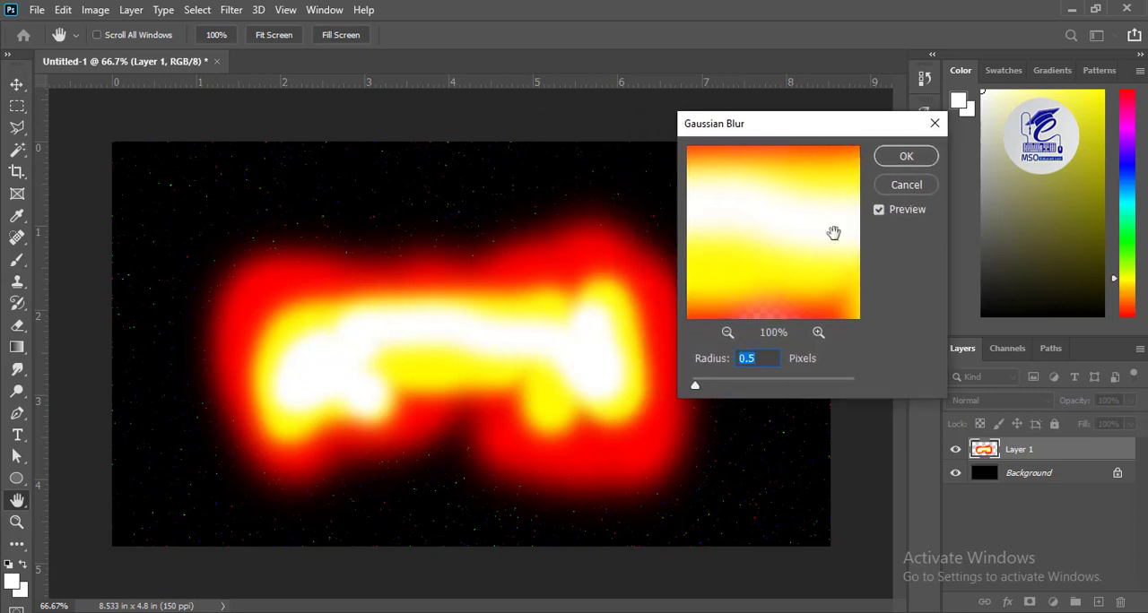
{"action": "type", "text": "80"}
{"action": "left_click", "coordinate": [906, 159]}
{"action": "key", "text": "b"}
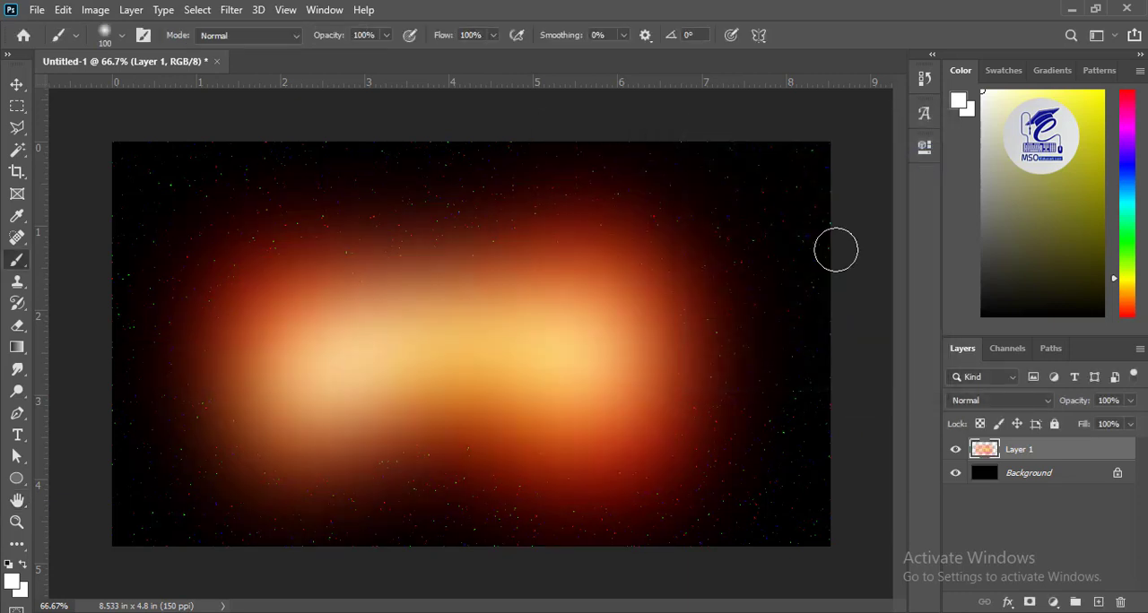
Step: Add a new layer above Layer 1, reset the colors to default black and white, and fill the layer with black
{"action": "left_click", "coordinate": [1098, 602]}
{"action": "left_click", "coordinate": [9, 565]}
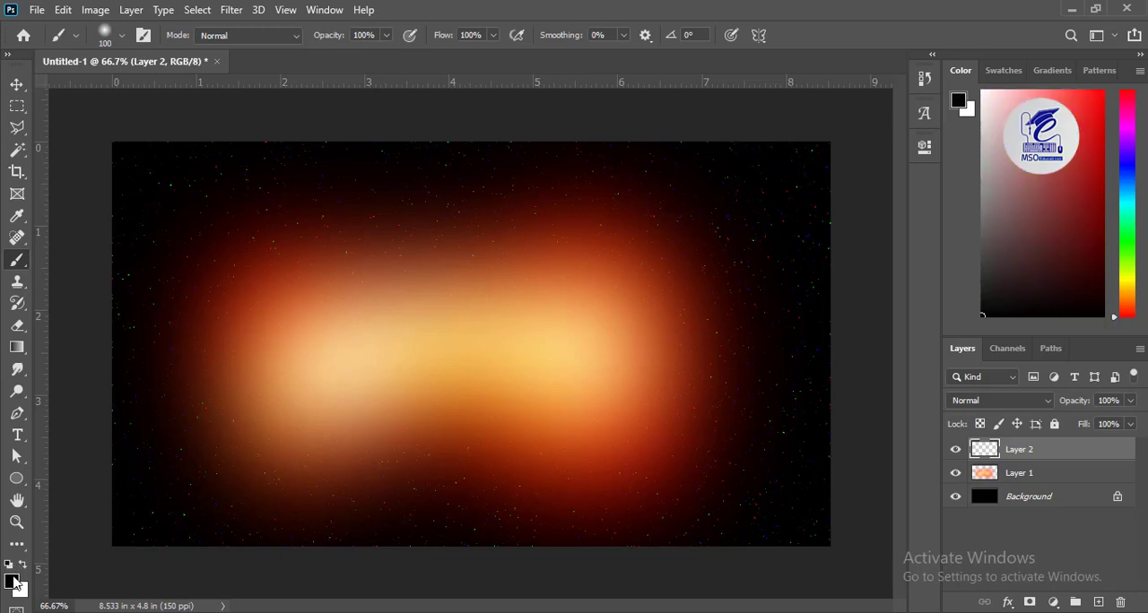
{"action": "key", "text": "alt+BackSpace"}
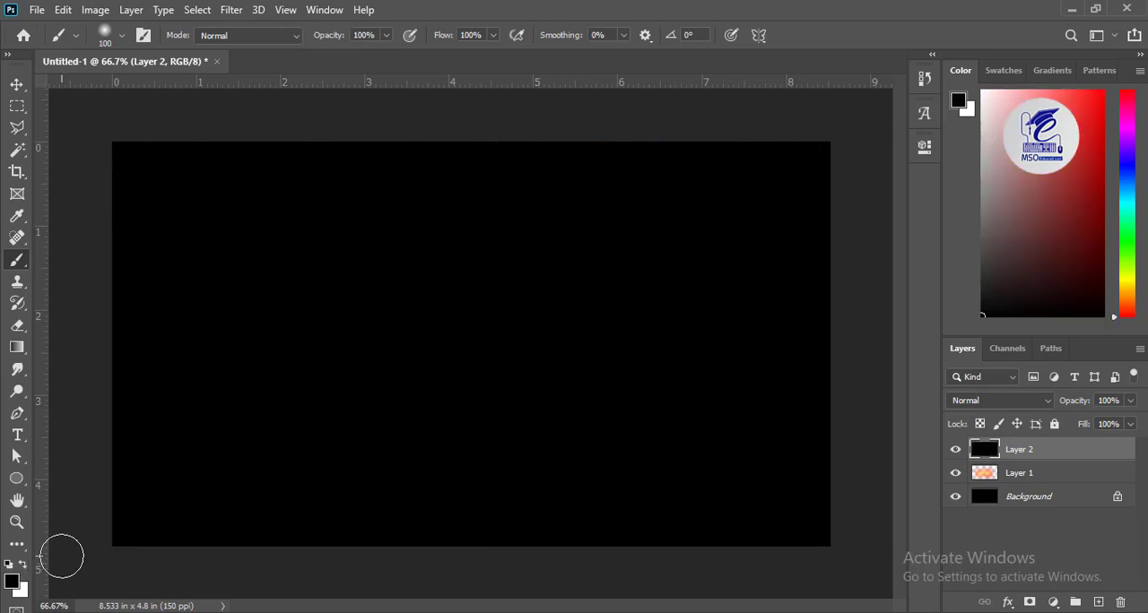
Step: Render Clouds on Layer 2 and set its blending mode to Color Dodge
{"action": "left_click", "coordinate": [232, 11]}
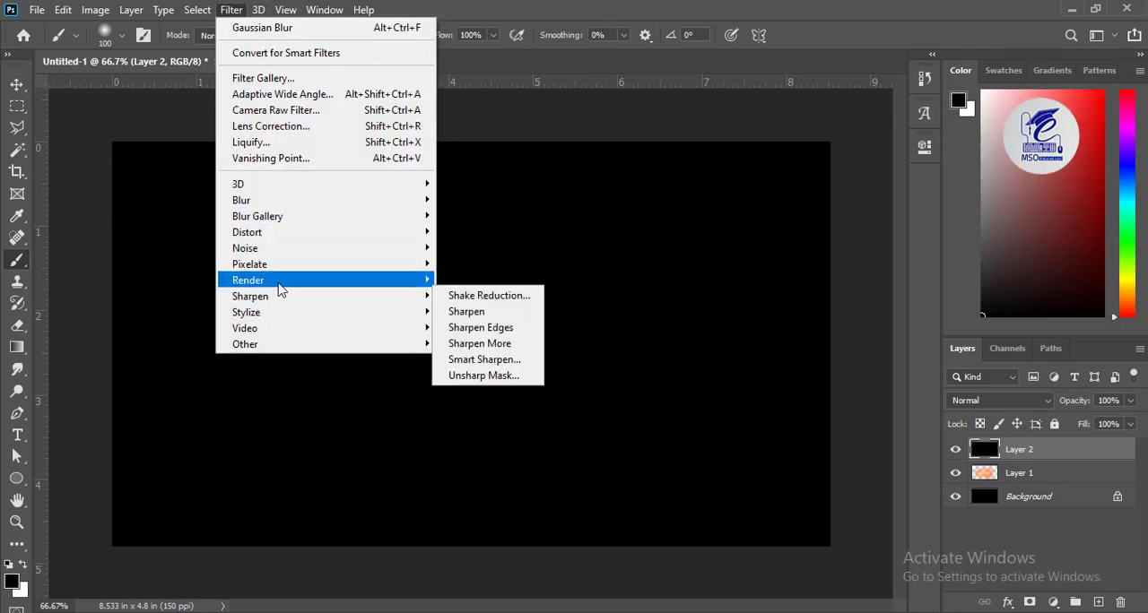
{"action": "mouse_move", "coordinate": [278, 283]}
{"action": "left_click", "coordinate": [463, 334]}
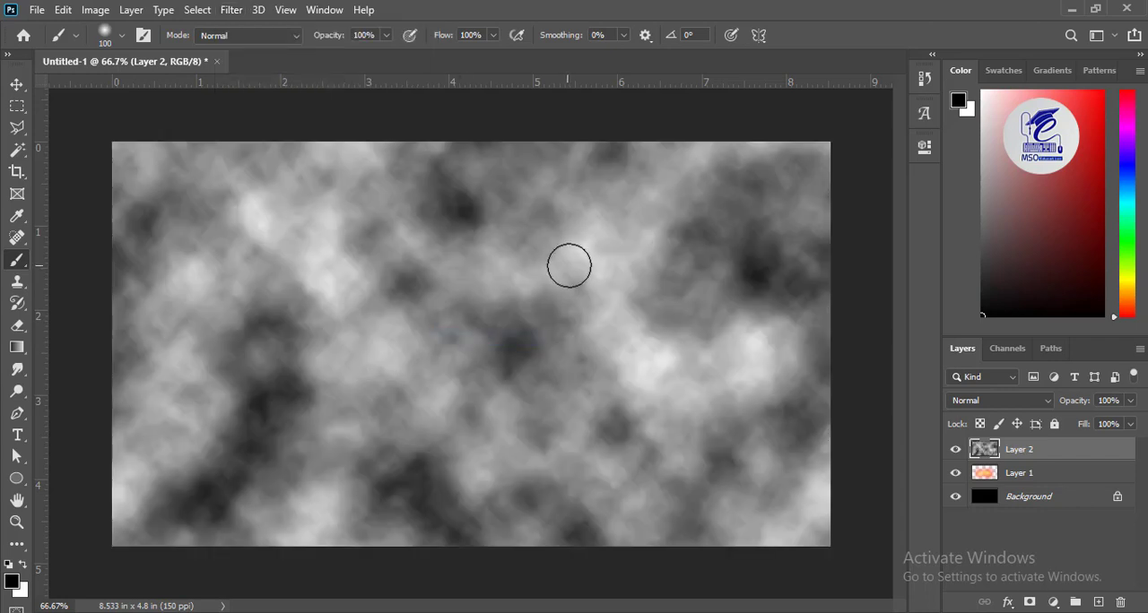
{"action": "left_click", "coordinate": [1003, 401]}
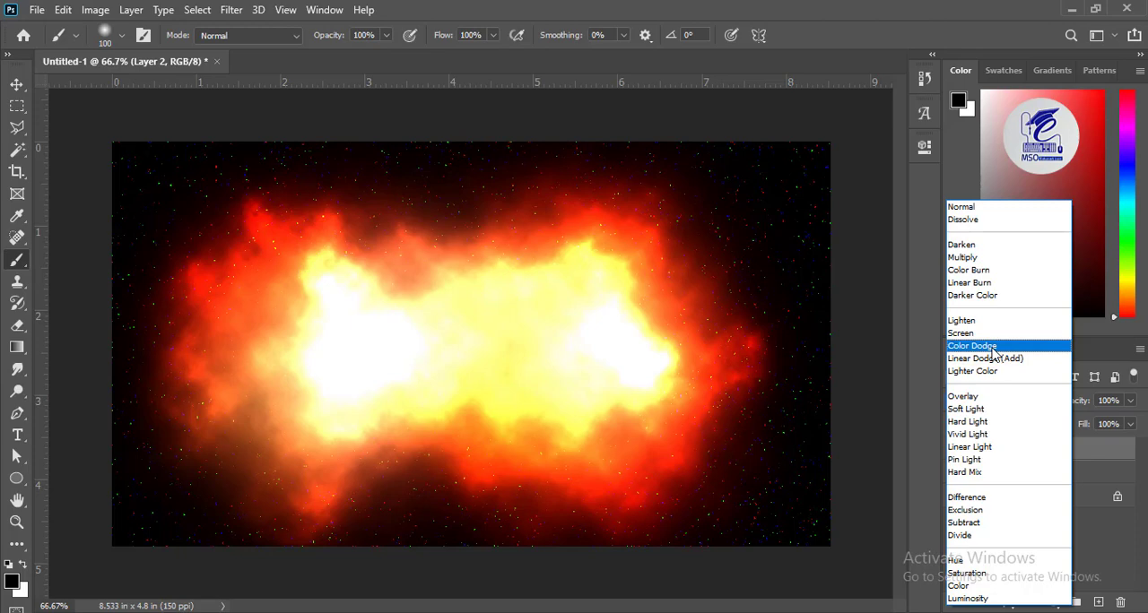
{"action": "left_click", "coordinate": [993, 353]}
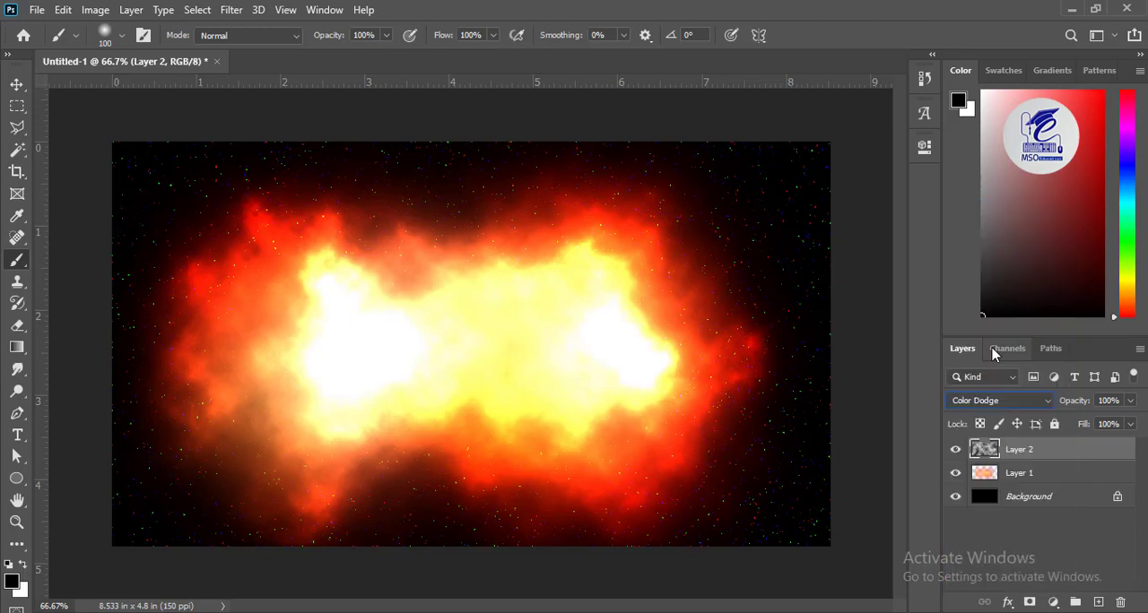
Step: Darken the midtones of the Layer 2 clouds using Levels with a midtone input of 0.40
{"action": "left_click", "coordinate": [95, 10]}
{"action": "mouse_move", "coordinate": [154, 56]}
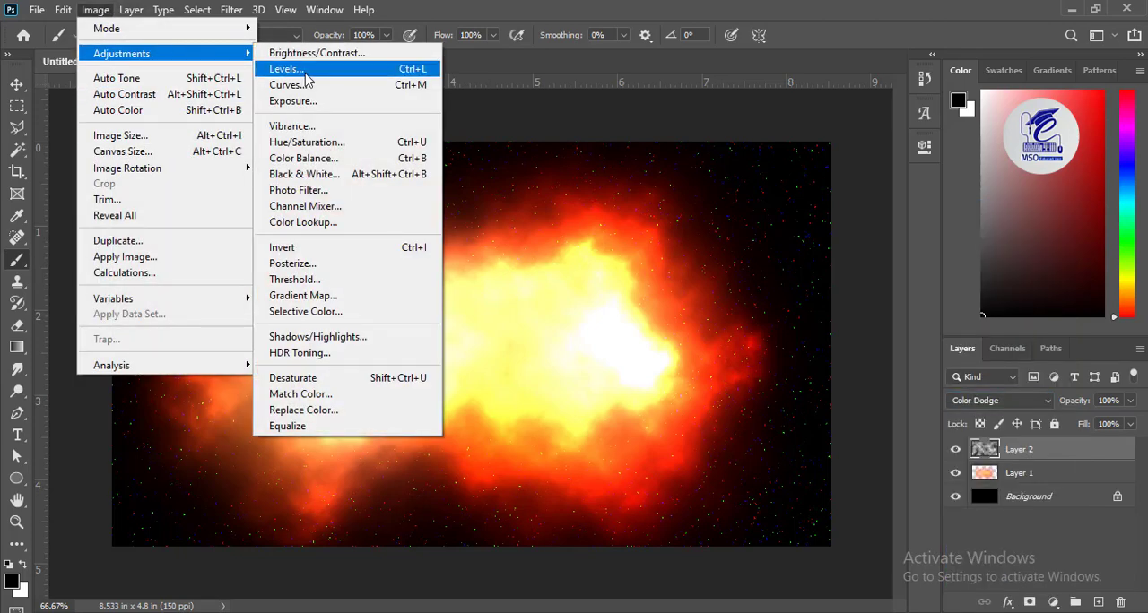
{"action": "left_click", "coordinate": [301, 70]}
{"action": "double_click", "coordinate": [868, 323]}
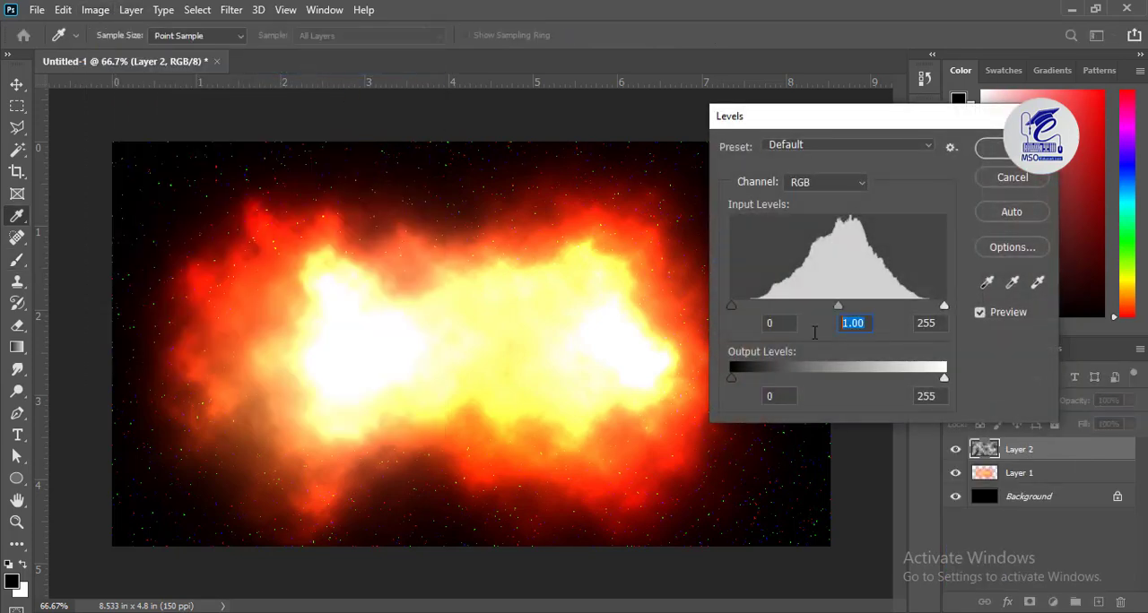
{"action": "type", "text": "0.4"}
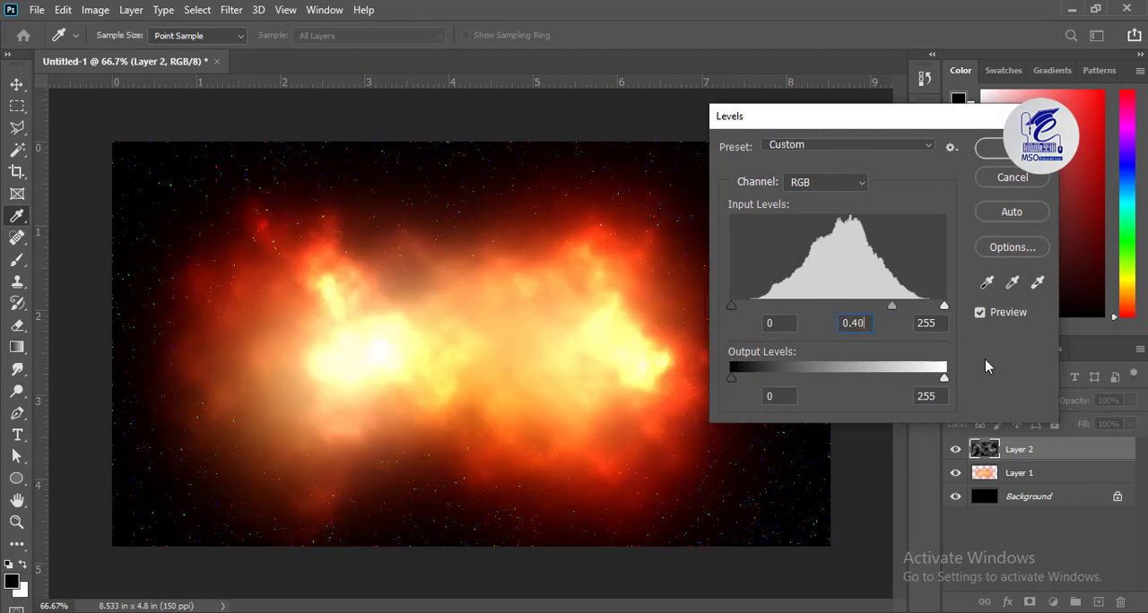
{"action": "left_click", "coordinate": [986, 361]}
{"action": "left_click", "coordinate": [1008, 151]}
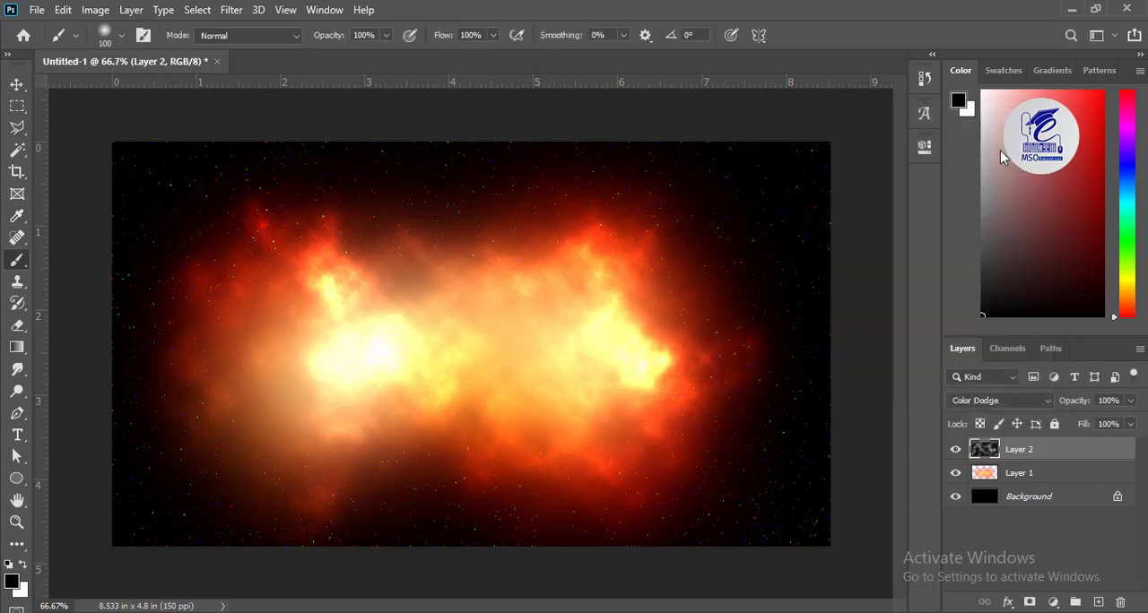
Step: Add a new layer above Layer 2 and make a circular selection about 2.2 inches wide in the middle of the nebula
{"action": "key", "text": "v"}
{"action": "key", "text": "ctrl+shift+alt+n"}
{"action": "left_click", "coordinate": [17, 106]}
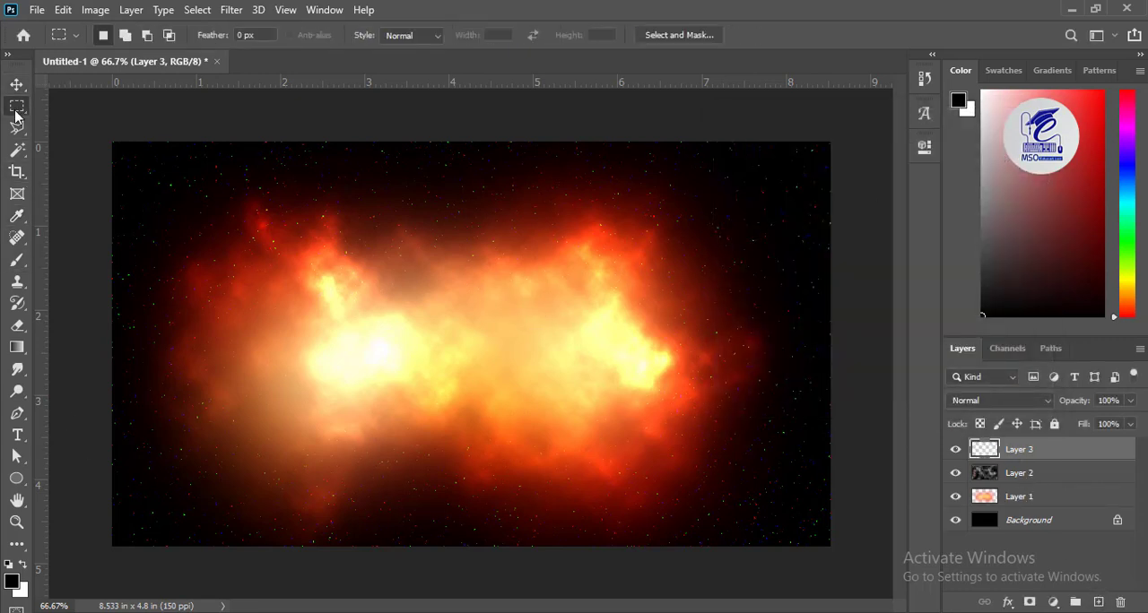
{"action": "left_click", "coordinate": [85, 124]}
{"action": "left_click_drag", "start_coordinate": [391, 260], "coordinate": [579, 474]}
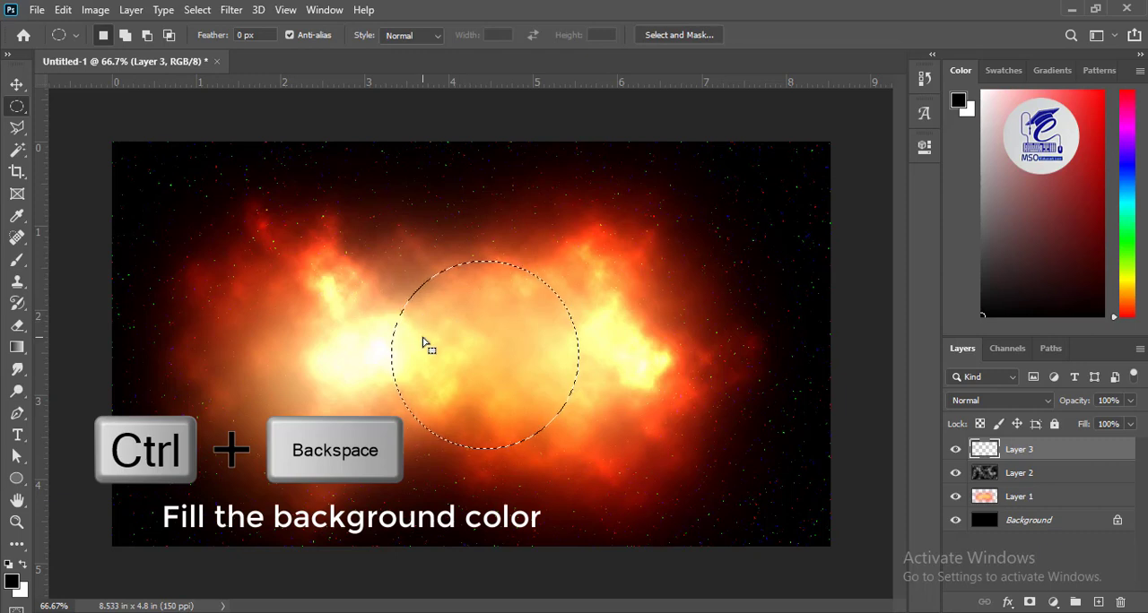
Step: Fill the circular selection with white on Layer 3 and deselect it
{"action": "left_click", "coordinate": [25, 565]}
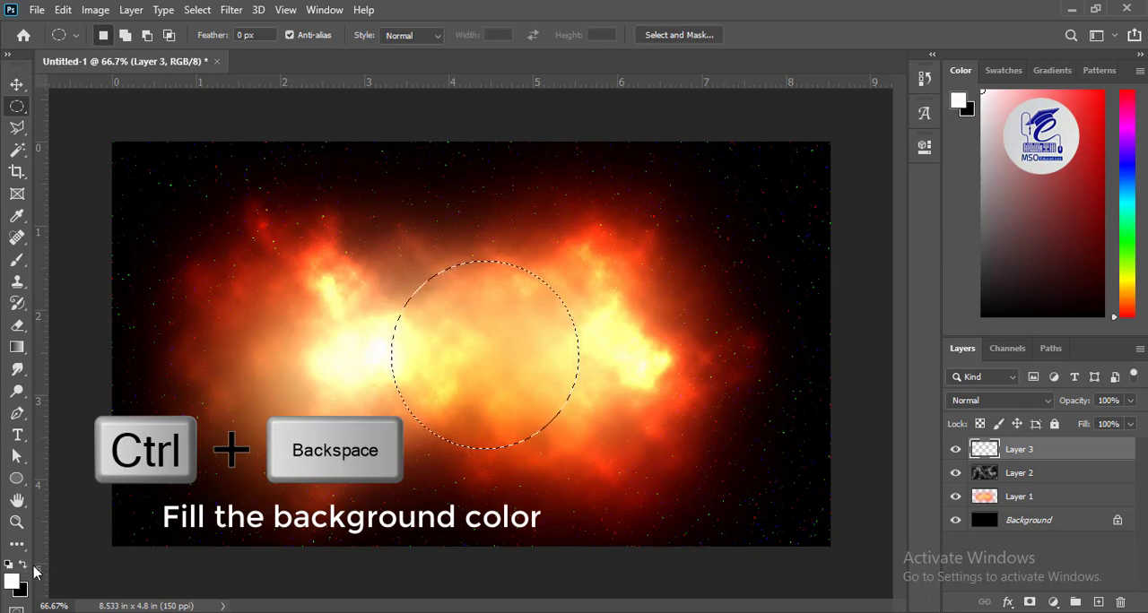
{"action": "key", "text": "ctrl+BackSpace"}
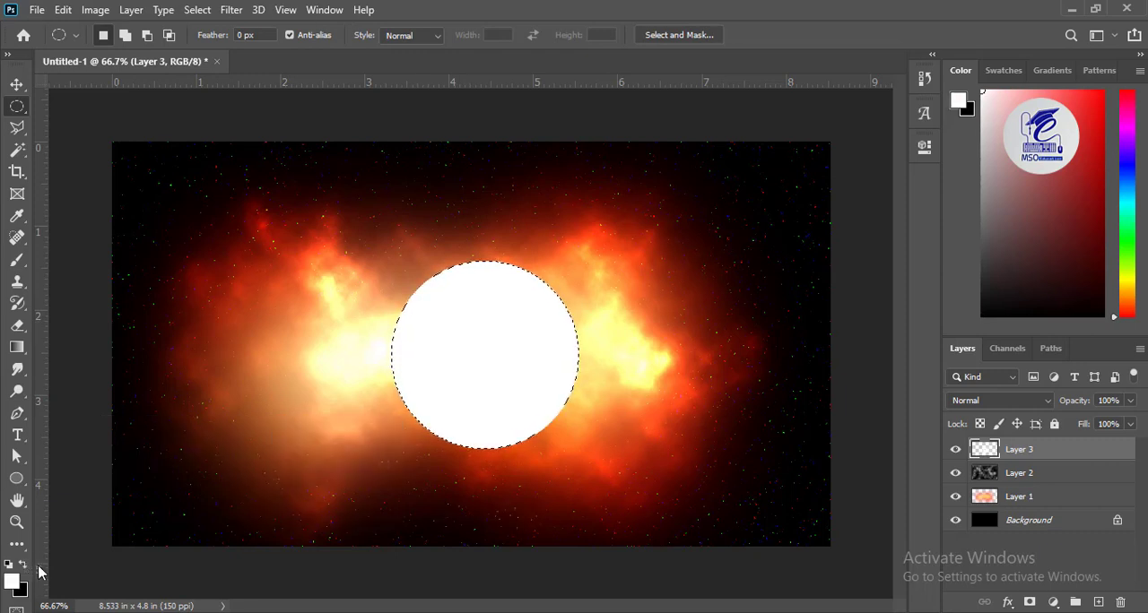
{"action": "key", "text": "ctrl+d"}
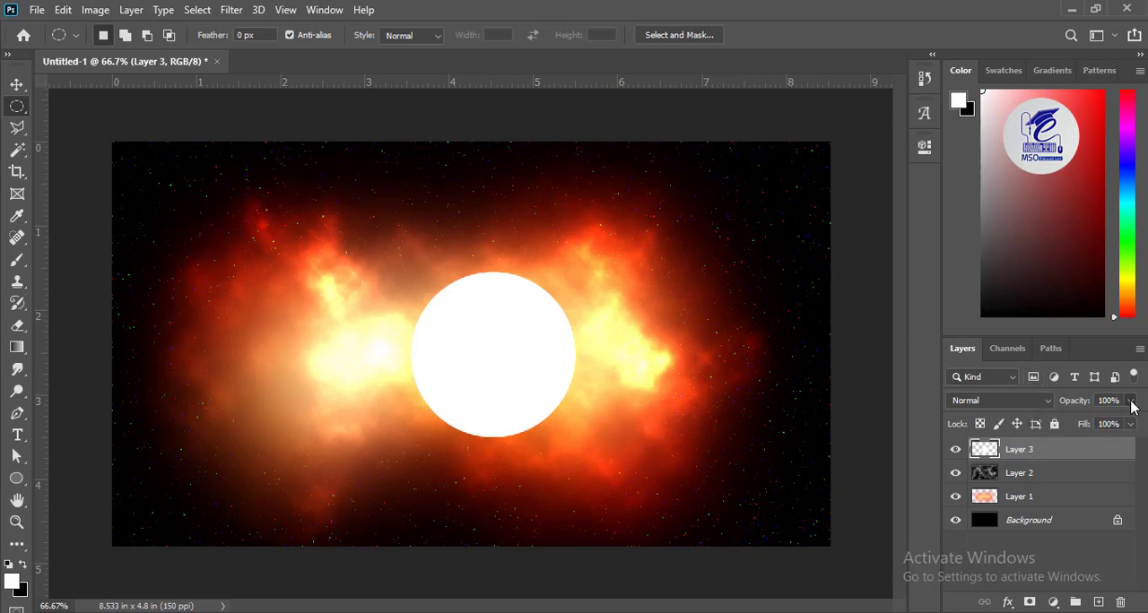
Step: Set Layer 3's fill to 0% and give it an Outer Glow with 100% opacity and a size of 40 px
{"action": "left_click", "coordinate": [1130, 424]}
{"action": "left_click_drag", "start_coordinate": [1126, 444], "coordinate": [963, 453]}
{"action": "left_click", "coordinate": [1008, 603]}
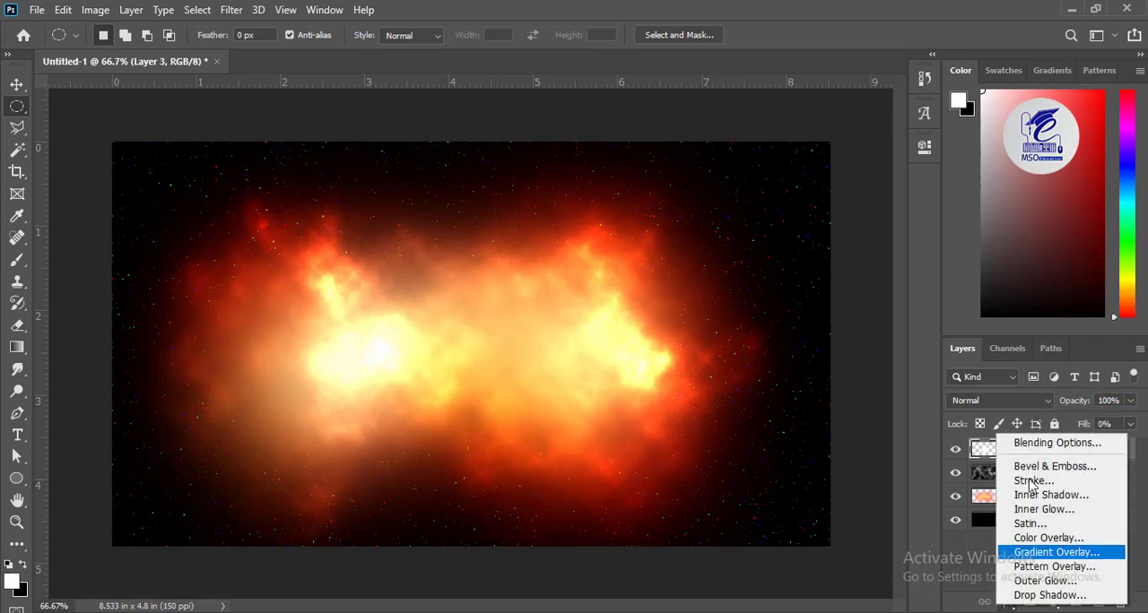
{"action": "left_click", "coordinate": [1035, 446]}
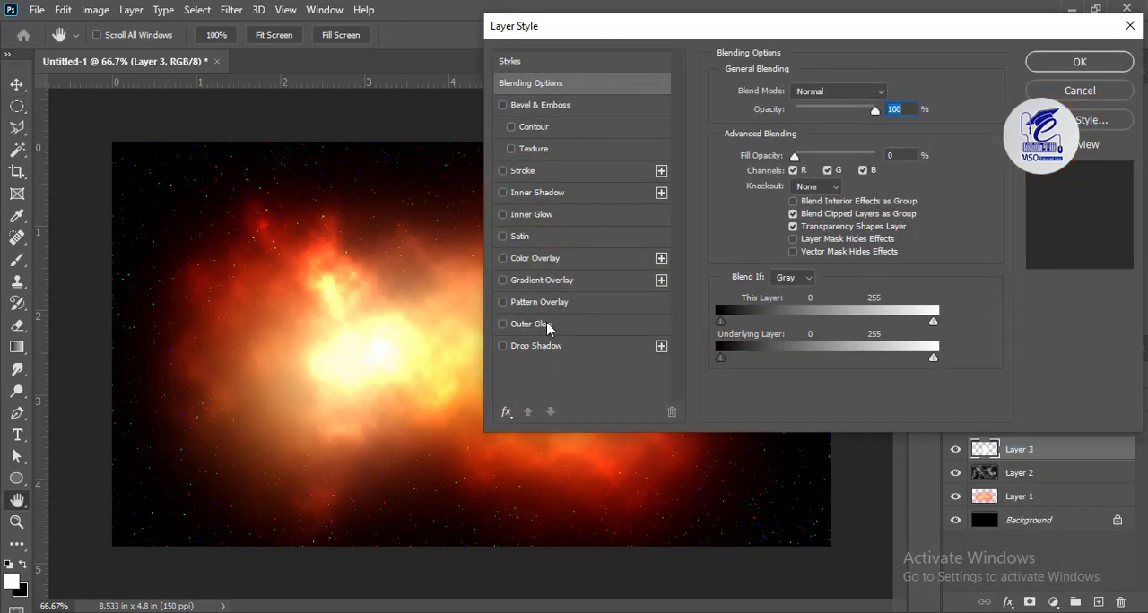
{"action": "left_click", "coordinate": [547, 324]}
{"action": "double_click", "coordinate": [876, 110]}
{"action": "type", "text": "100"}
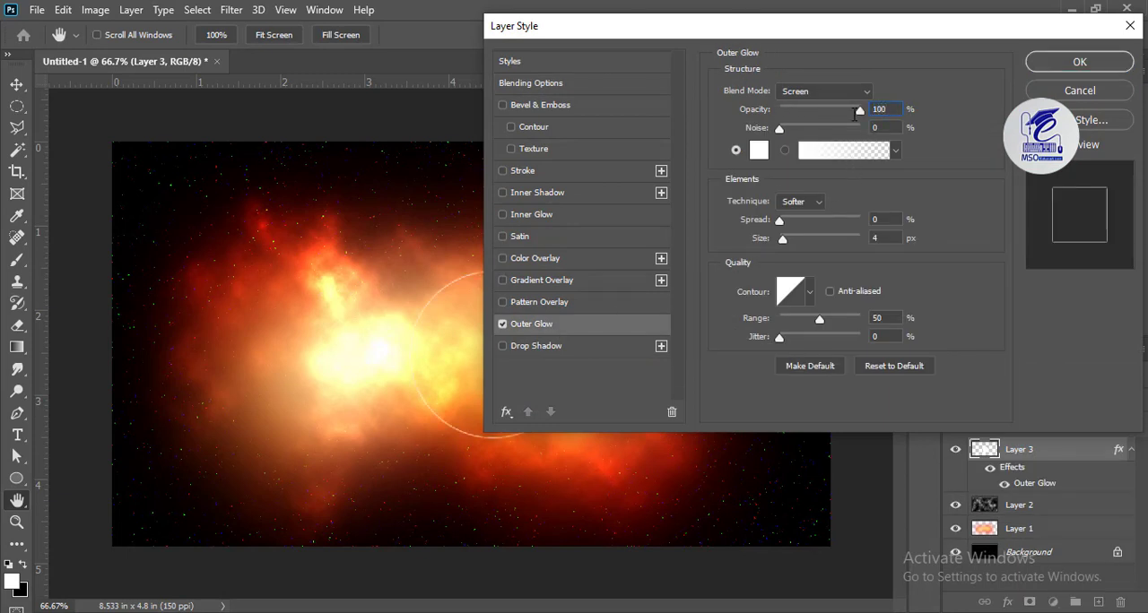
{"action": "key", "text": "Tab"}
{"action": "key", "text": "Tab"}
{"action": "type", "text": "40"}
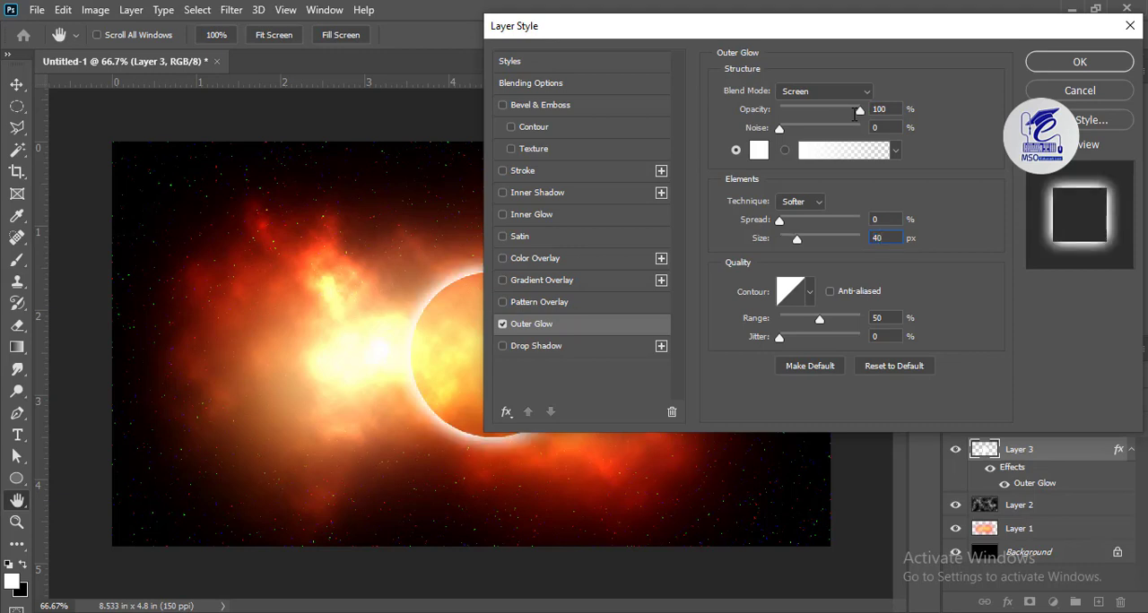
Step: Add an Inner Glow to Layer 3 in Normal mode with 100% opacity and 15 px size, and reposition the glowing ring slightly
{"action": "left_click", "coordinate": [521, 218]}
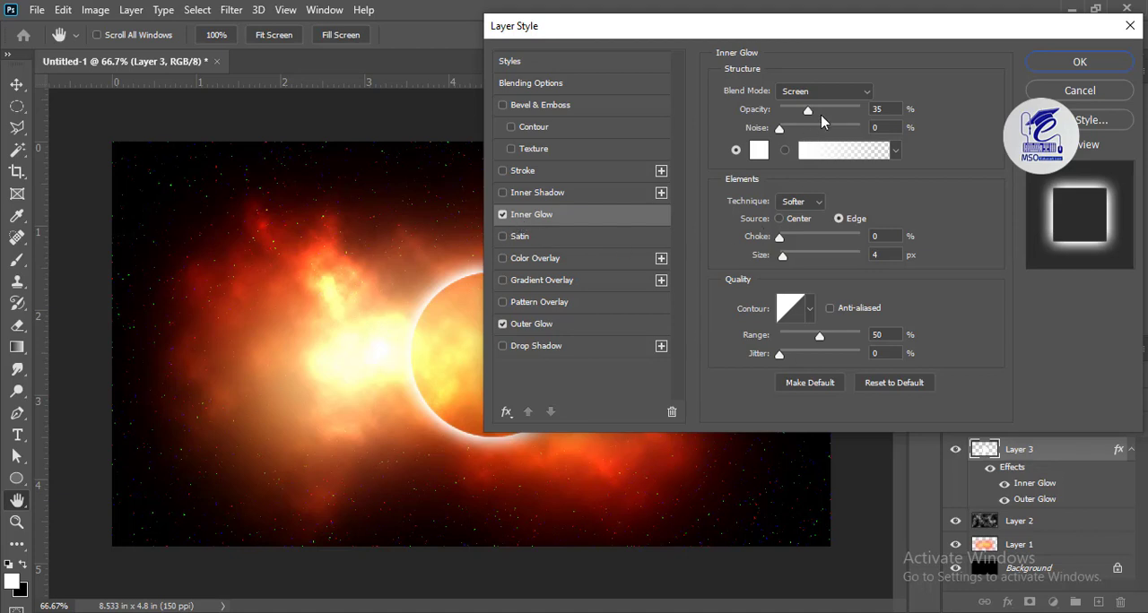
{"action": "left_click", "coordinate": [828, 92]}
{"action": "left_click", "coordinate": [838, 95]}
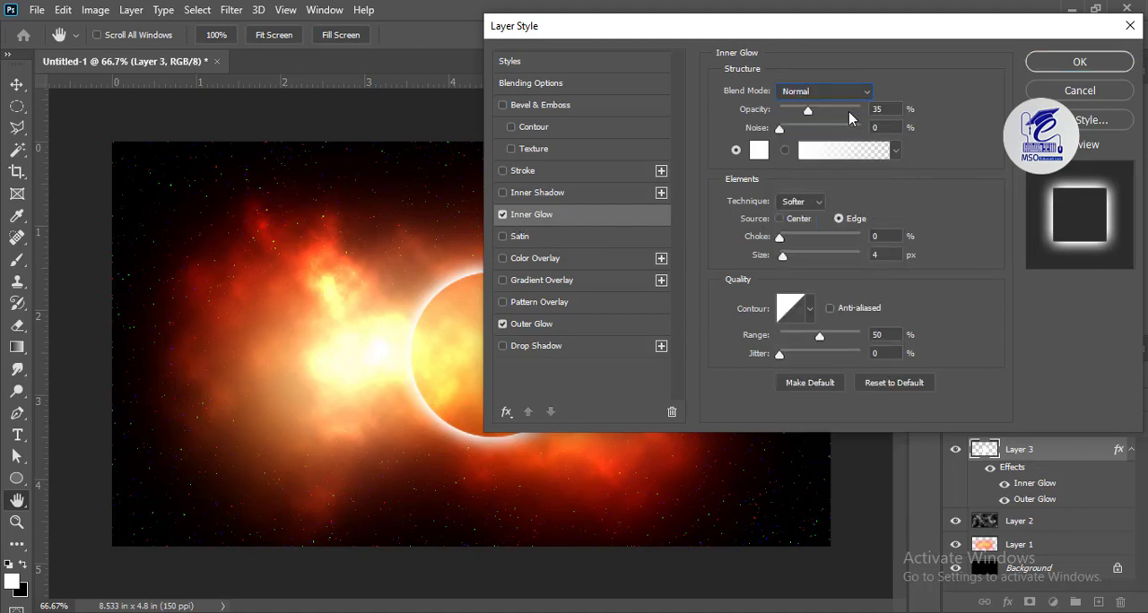
{"action": "double_click", "coordinate": [892, 107]}
{"action": "type", "text": "100"}
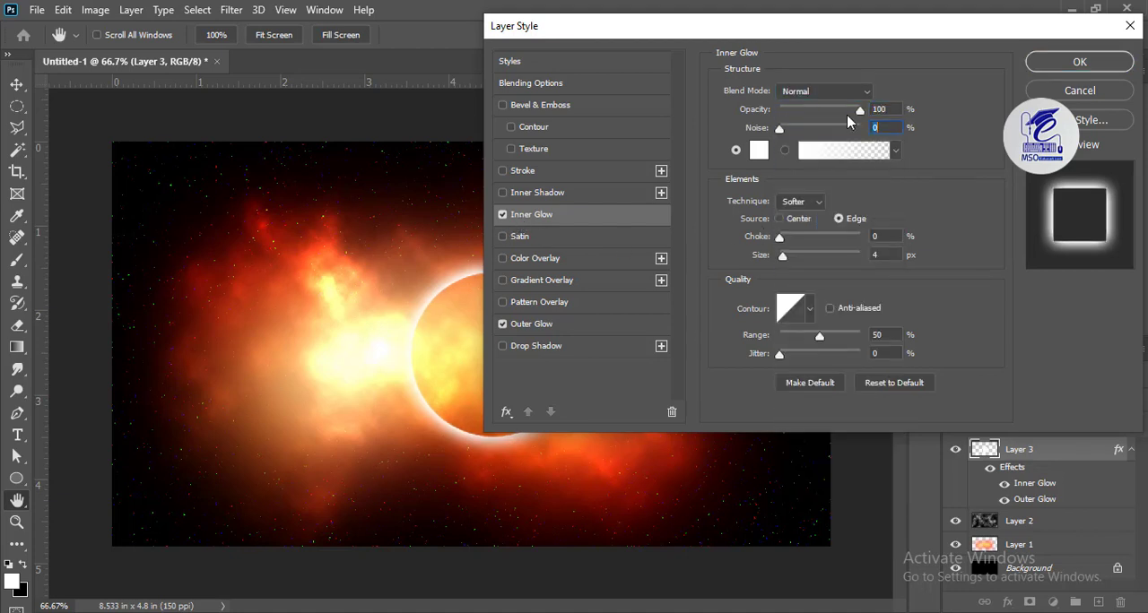
{"action": "key", "text": "Tab"}
{"action": "key", "text": "Tab"}
{"action": "type", "text": "15"}
{"action": "left_click", "coordinate": [1050, 62]}
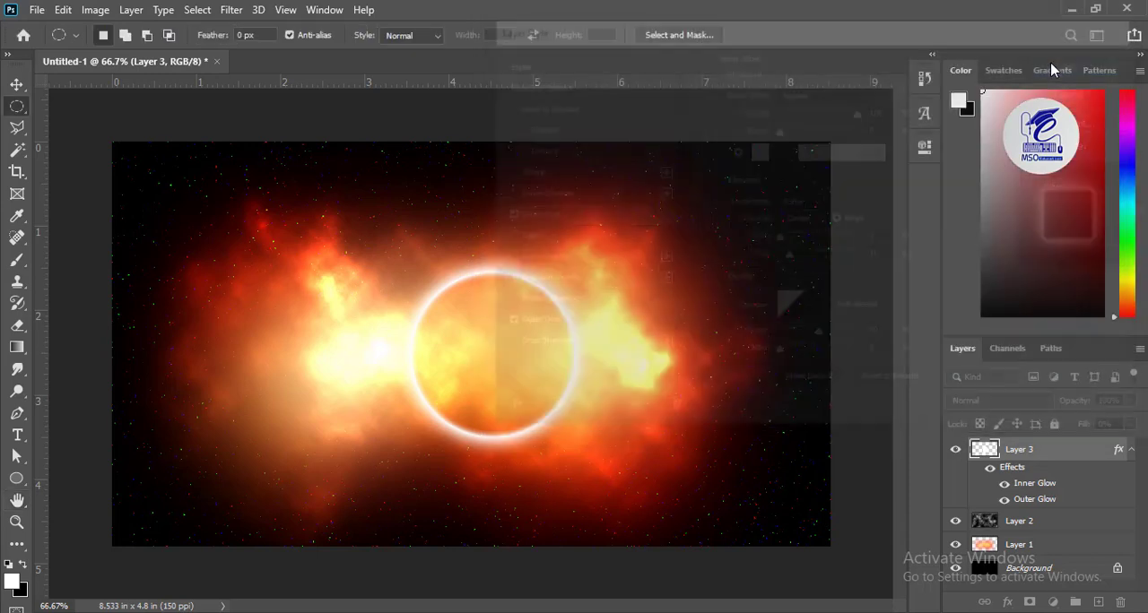
{"action": "left_click", "coordinate": [17, 84]}
{"action": "left_click_drag", "start_coordinate": [524, 306], "coordinate": [525, 313]}
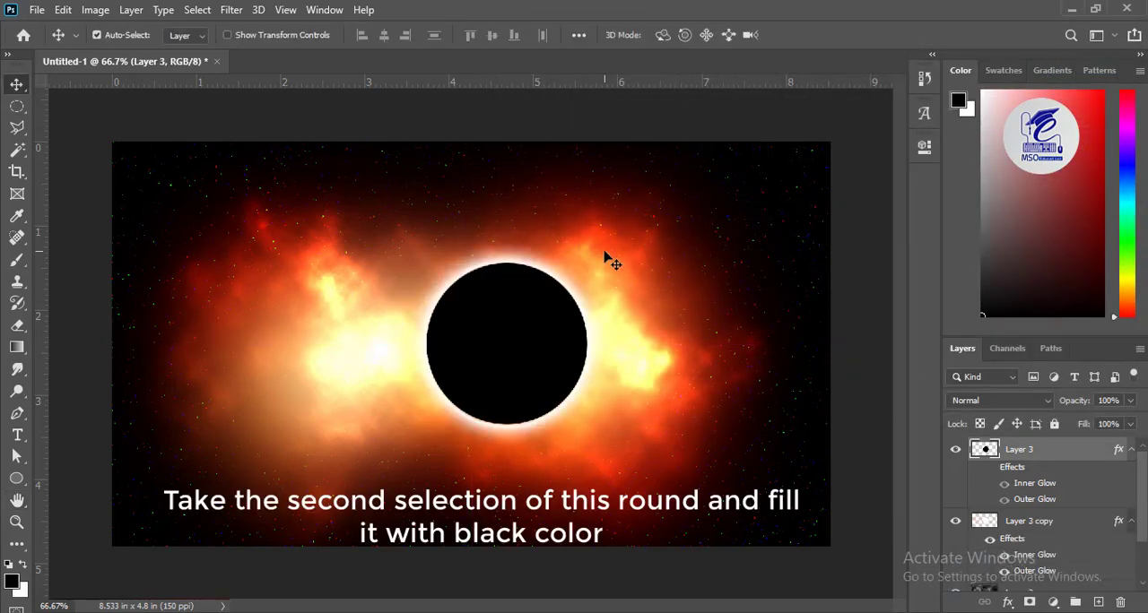
Step: Add a layer mask to Layer 3 copy and draw a reflected black-to-white gradient from inside the black disc to its right edge
{"action": "left_click", "coordinate": [1032, 525]}
{"action": "left_click", "coordinate": [1030, 603]}
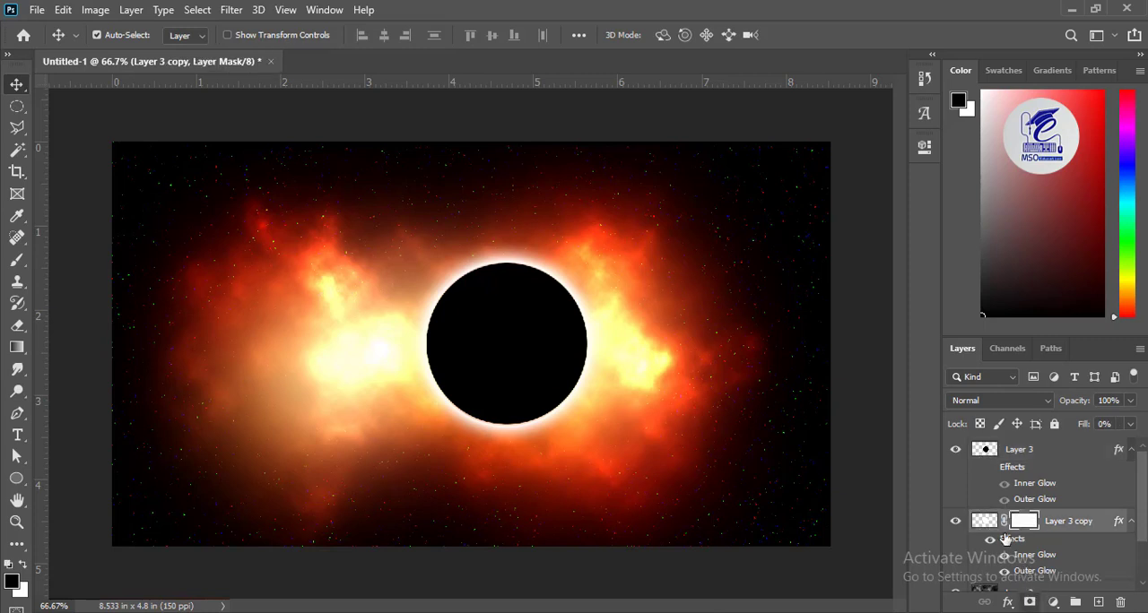
{"action": "left_click", "coordinate": [17, 347]}
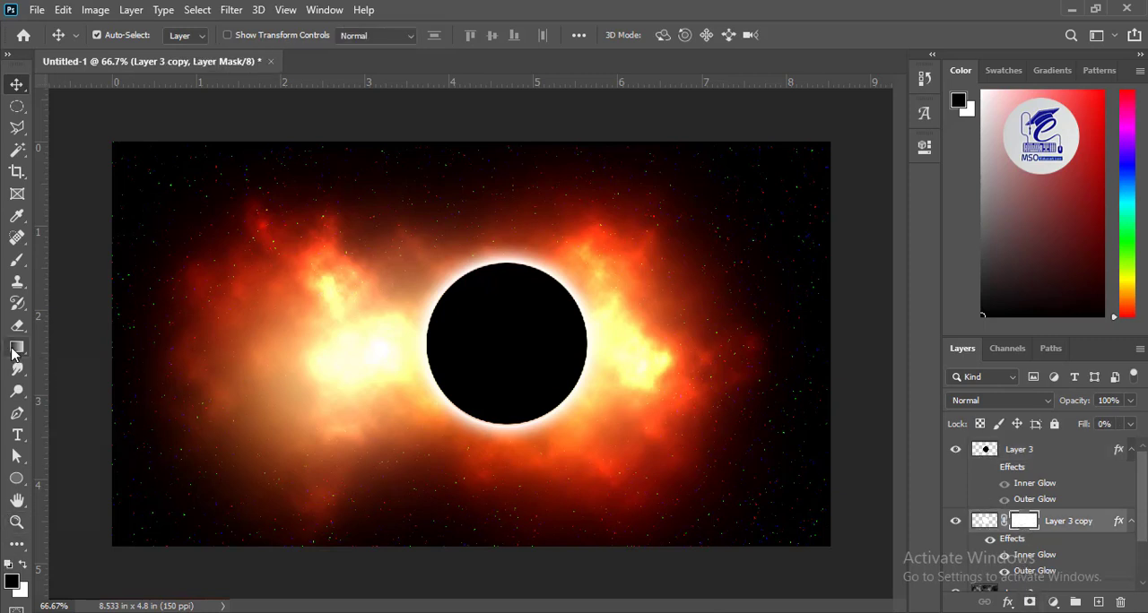
{"action": "left_click", "coordinate": [256, 35]}
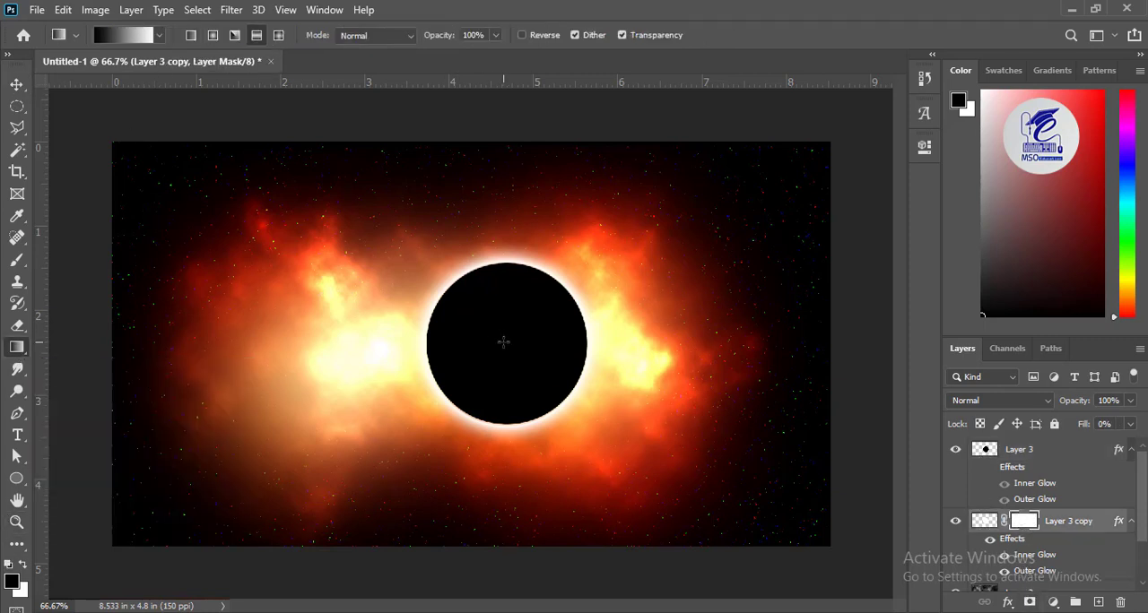
{"action": "left_click_drag", "start_coordinate": [531, 341], "coordinate": [588, 348]}
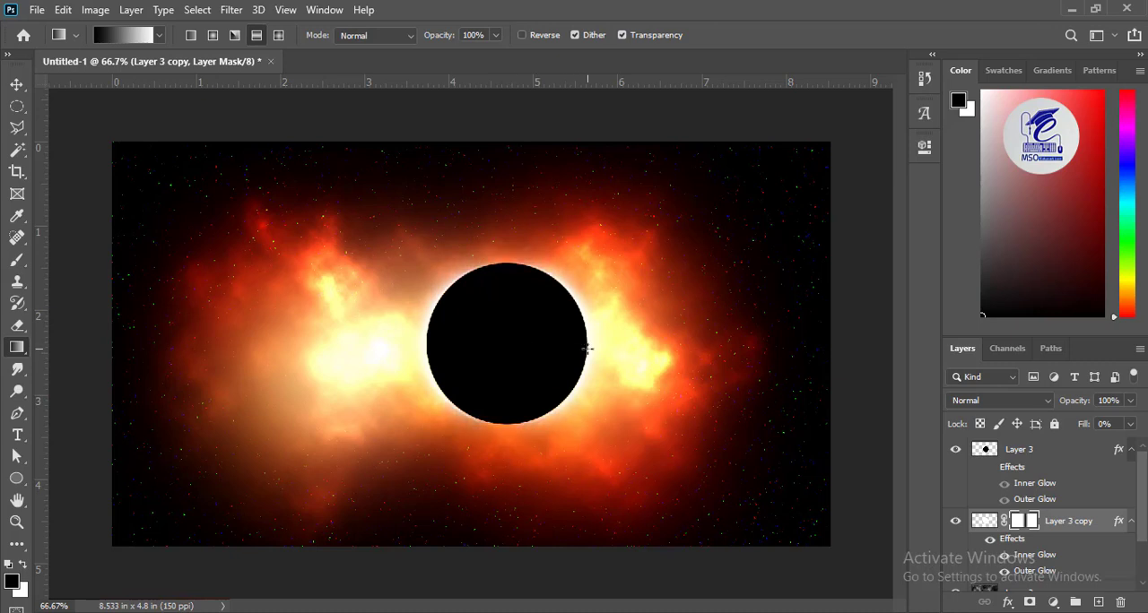
Step: Add a new layer above Layer 3, fill it with black, and set its blending mode to Screen
{"action": "left_click", "coordinate": [1002, 456]}
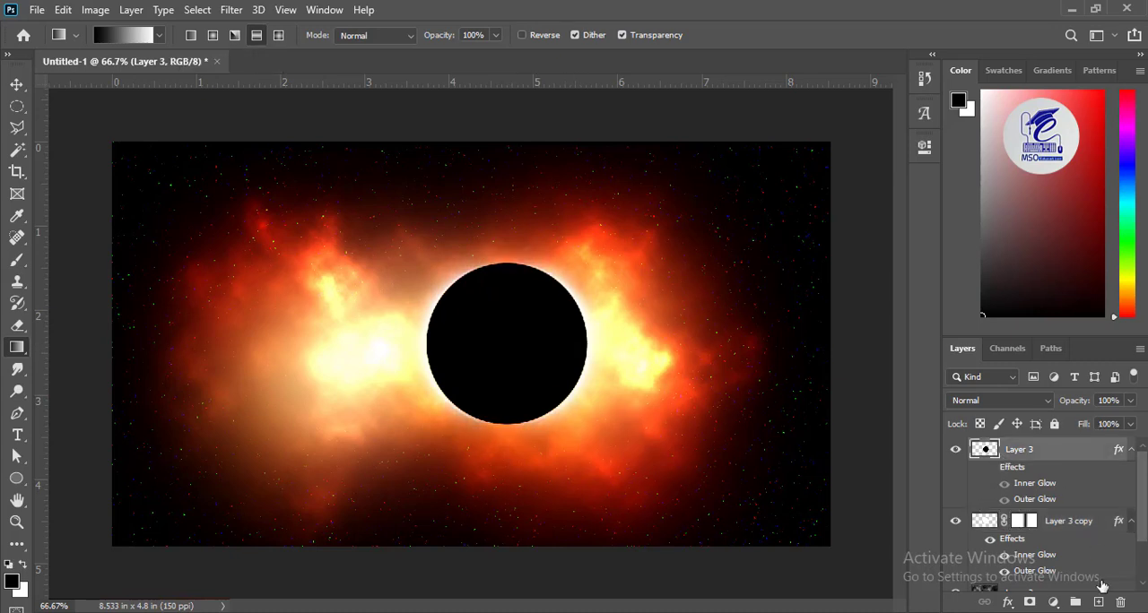
{"action": "left_click", "coordinate": [1099, 602]}
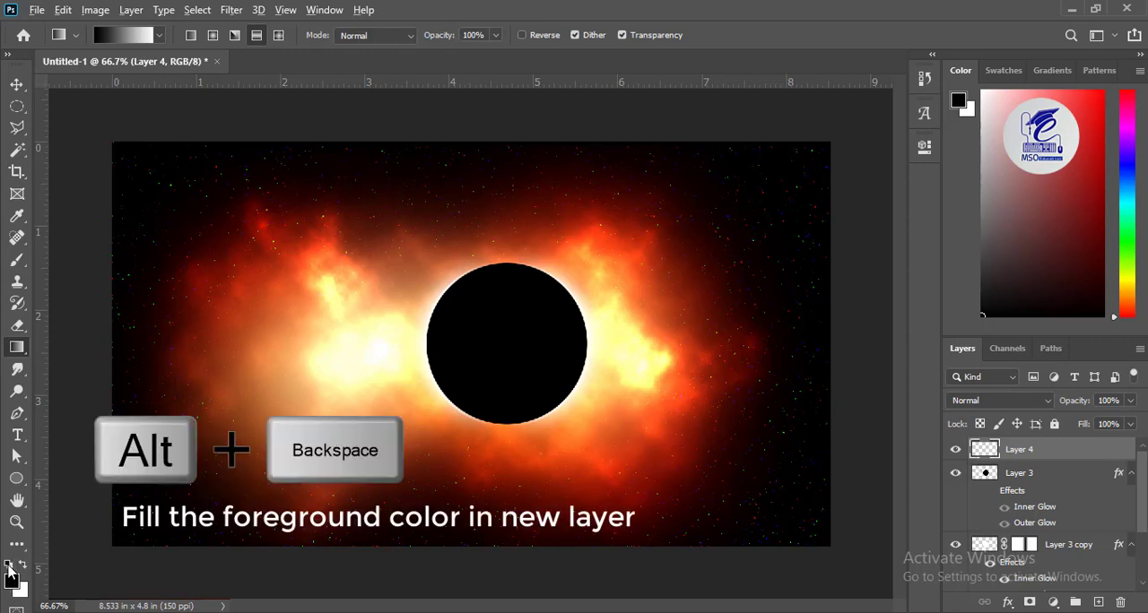
{"action": "key", "text": "alt+BackSpace"}
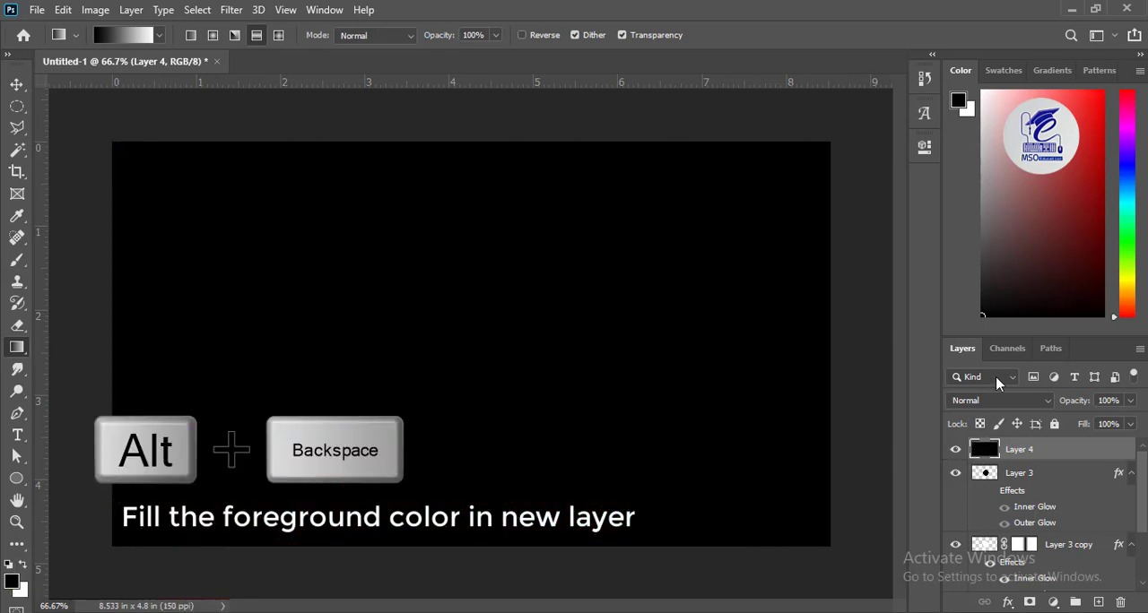
{"action": "left_click", "coordinate": [1003, 403]}
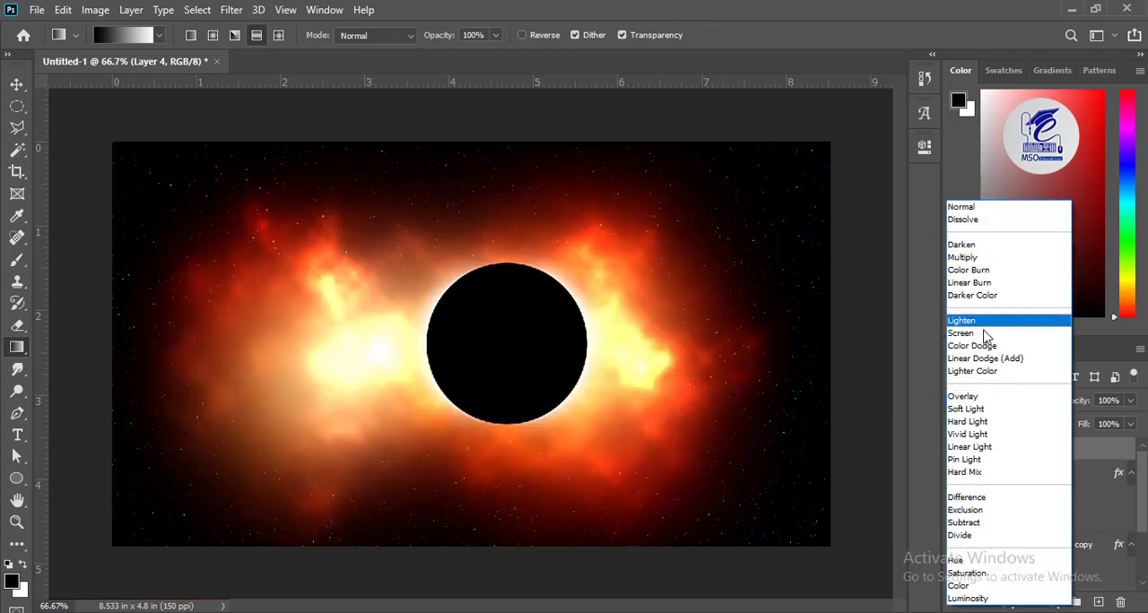
{"action": "left_click", "coordinate": [984, 334]}
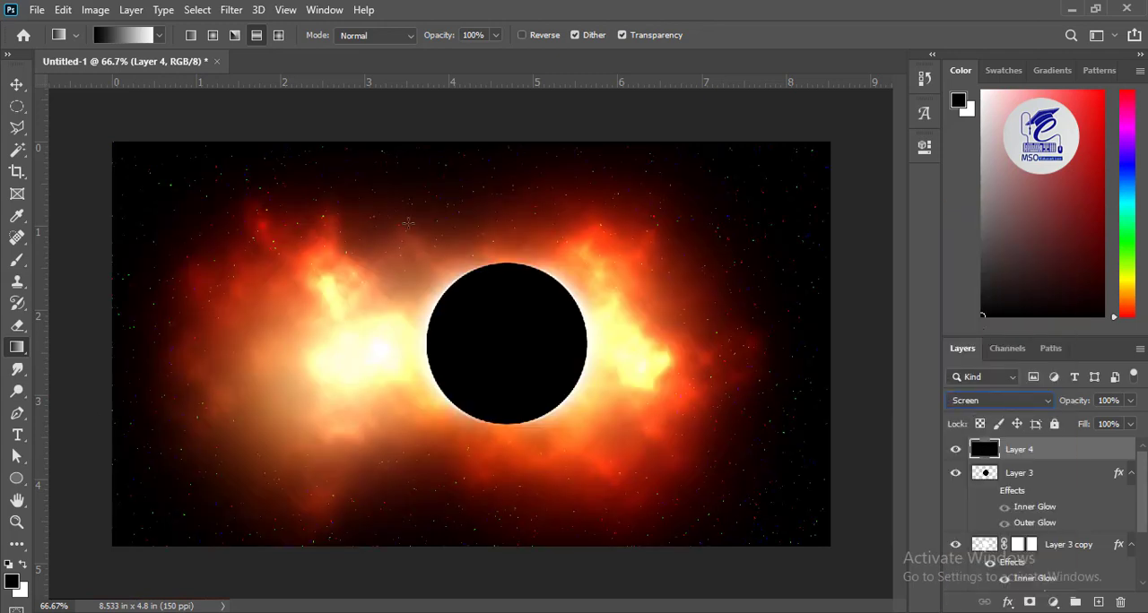
Step: Render a 105mm Prime Lens Flare at 80% brightness on Layer 4, positioned near the black disc's right edge
{"action": "left_click", "coordinate": [230, 10]}
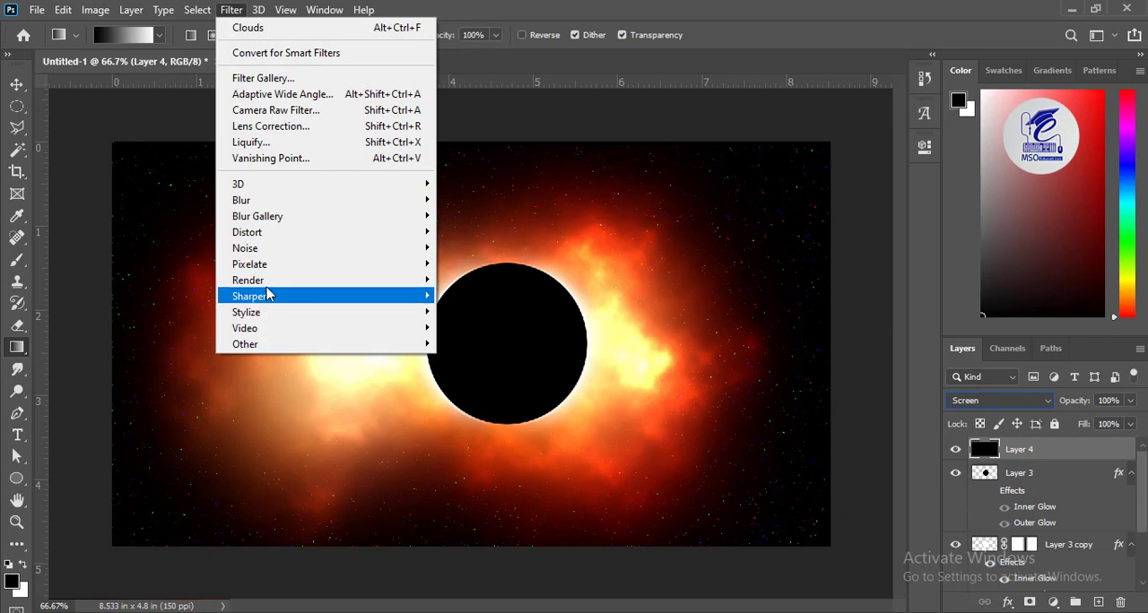
{"action": "mouse_move", "coordinate": [269, 281]}
{"action": "left_click", "coordinate": [484, 385]}
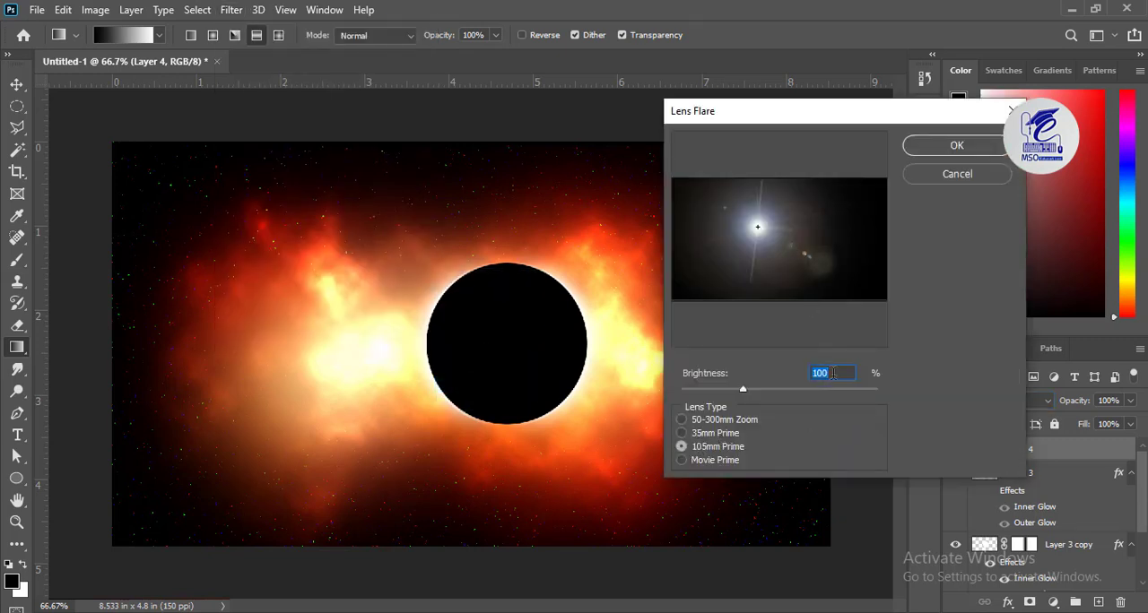
{"action": "type", "text": "80"}
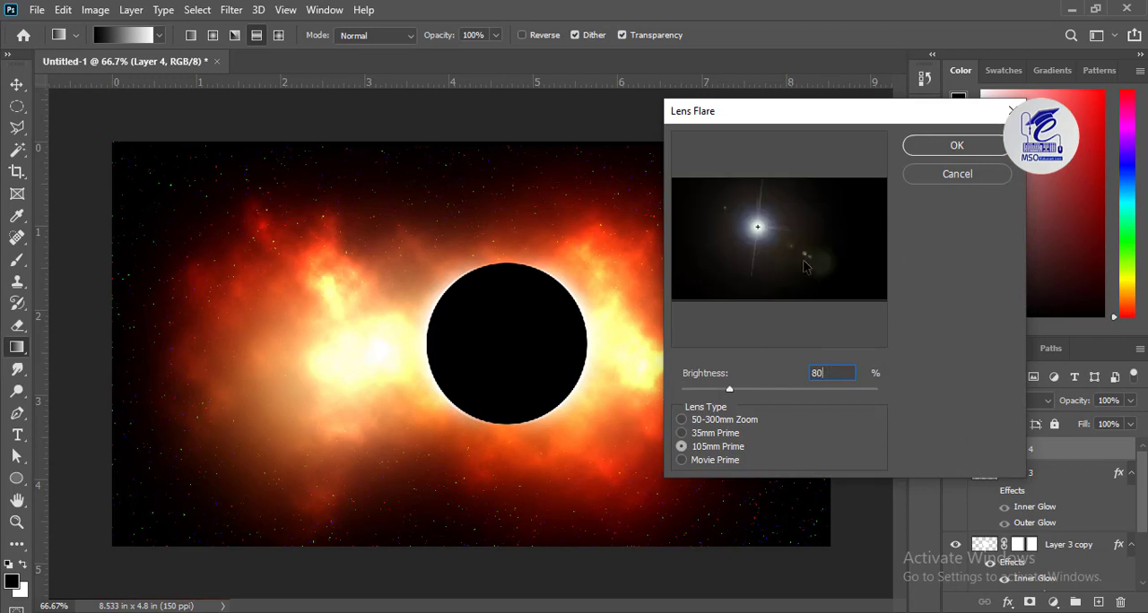
{"action": "mouse_move", "coordinate": [804, 266]}
{"action": "left_mouse_down"}
{"action": "mouse_move", "coordinate": [815, 235]}
{"action": "mouse_move", "coordinate": [816, 251]}
{"action": "left_mouse_up"}
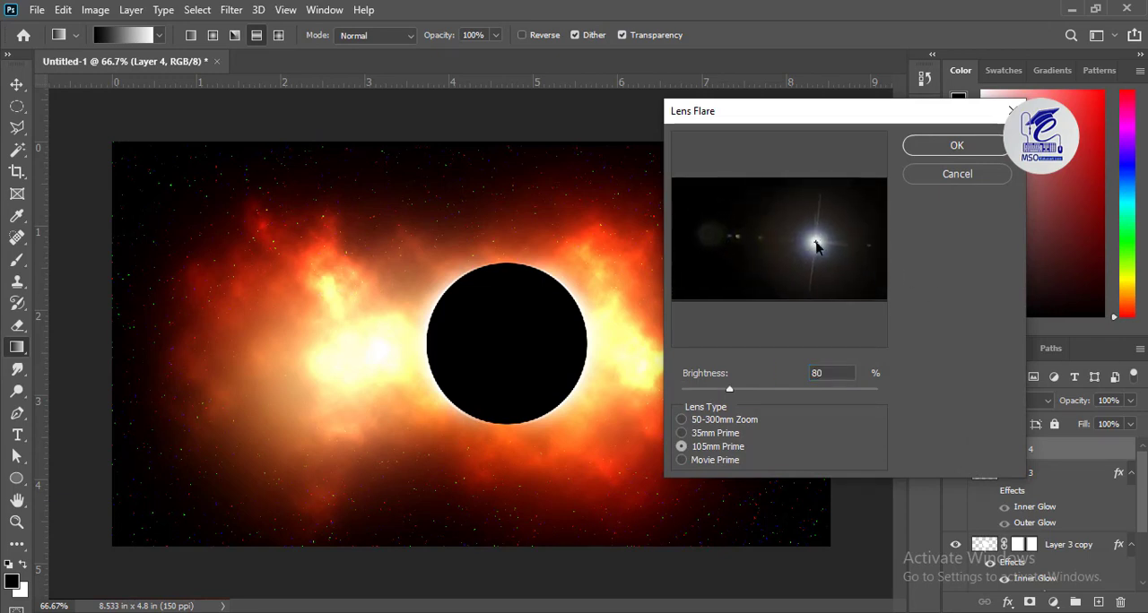
{"action": "left_click_drag", "start_coordinate": [815, 246], "coordinate": [817, 252]}
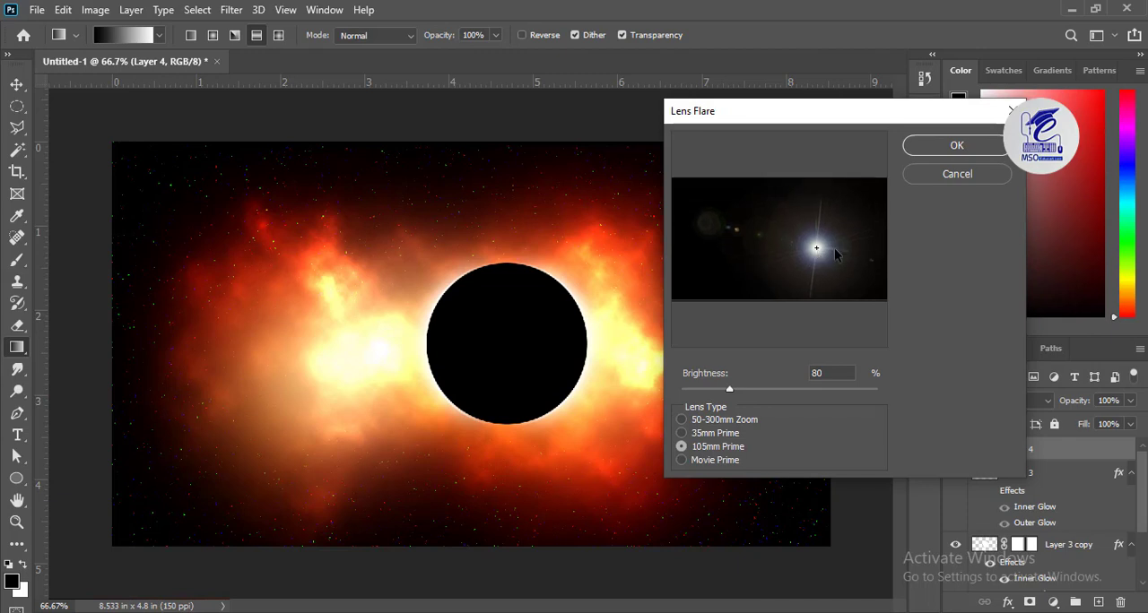
{"action": "left_click", "coordinate": [951, 147]}
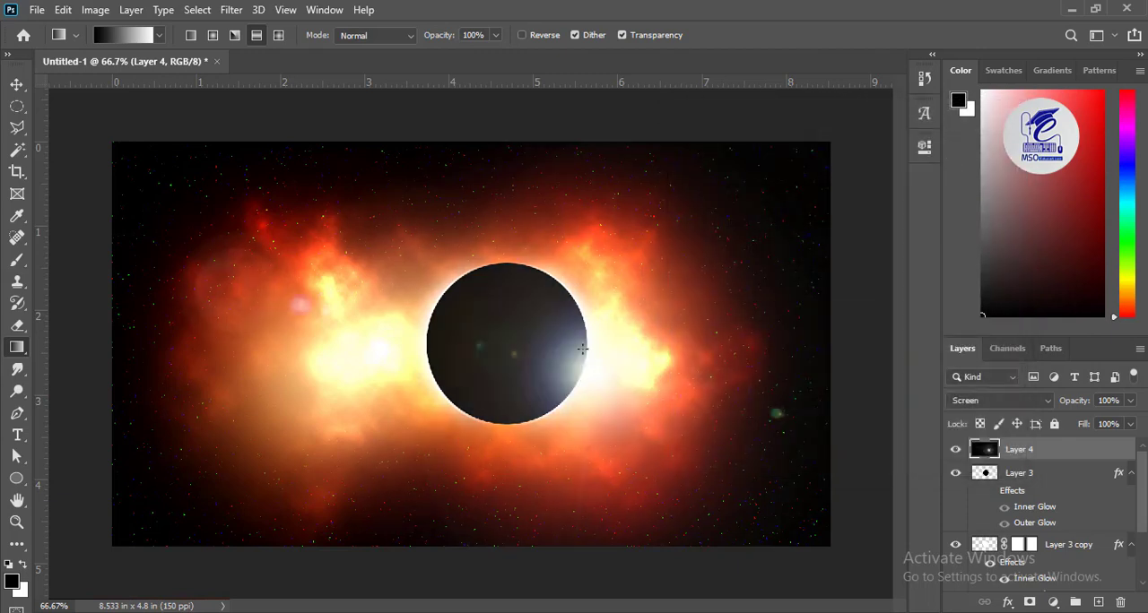
{"action": "left_click", "coordinate": [17, 83]}
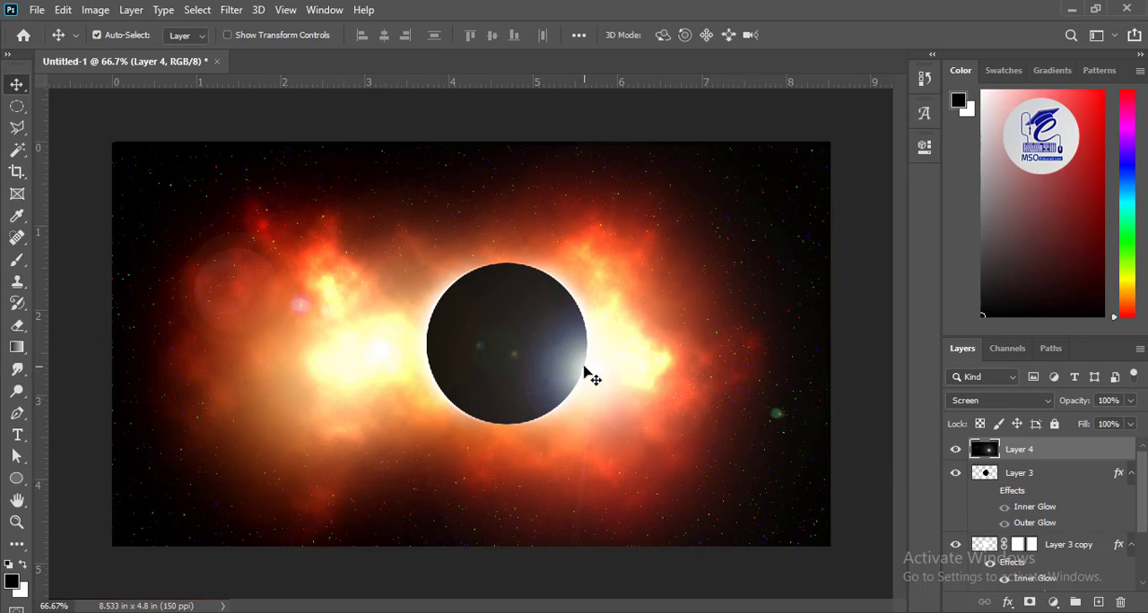
Step: Move the lens flare up onto the black disc's right edge and add an inverted, black layer mask to Layer 4
{"action": "left_click_drag", "start_coordinate": [588, 368], "coordinate": [579, 345]}
{"action": "left_click", "coordinate": [1030, 602]}
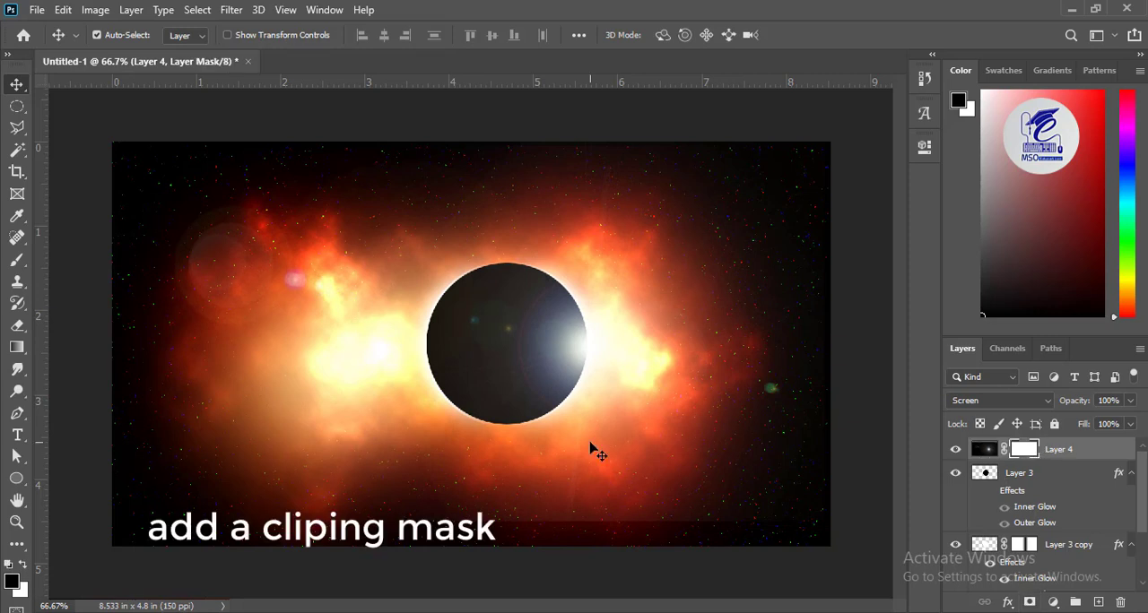
{"action": "key", "text": "ctrl+i"}
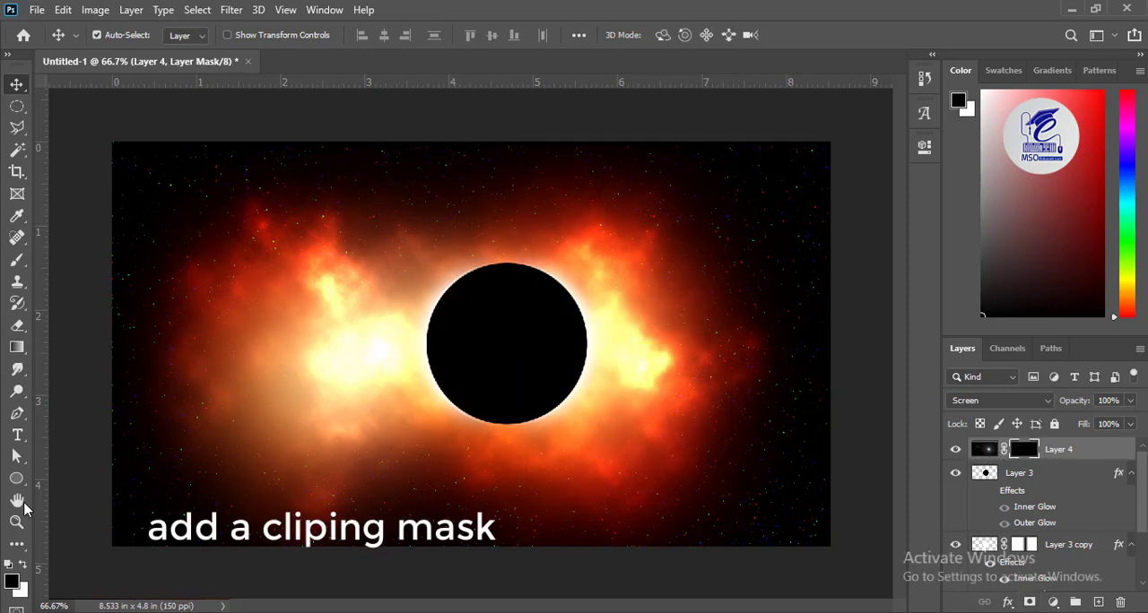
Step: Paint white on Layer 4's mask with a soft brush of about 300 px to reveal the flare around the disc's right edge
{"action": "left_click", "coordinate": [14, 265]}
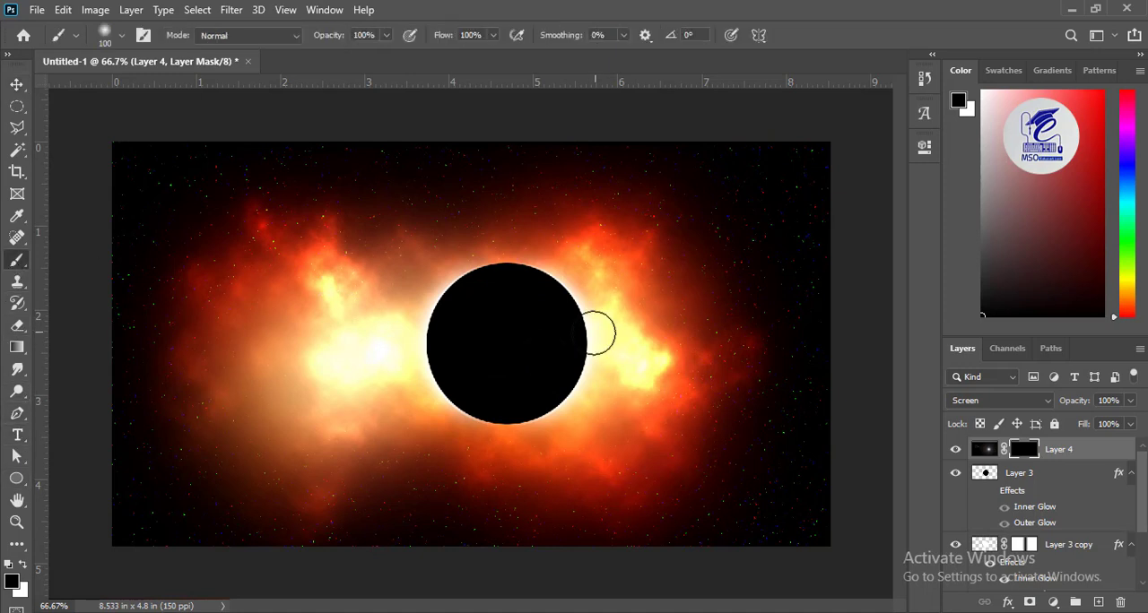
{"action": "left_click", "coordinate": [23, 564]}
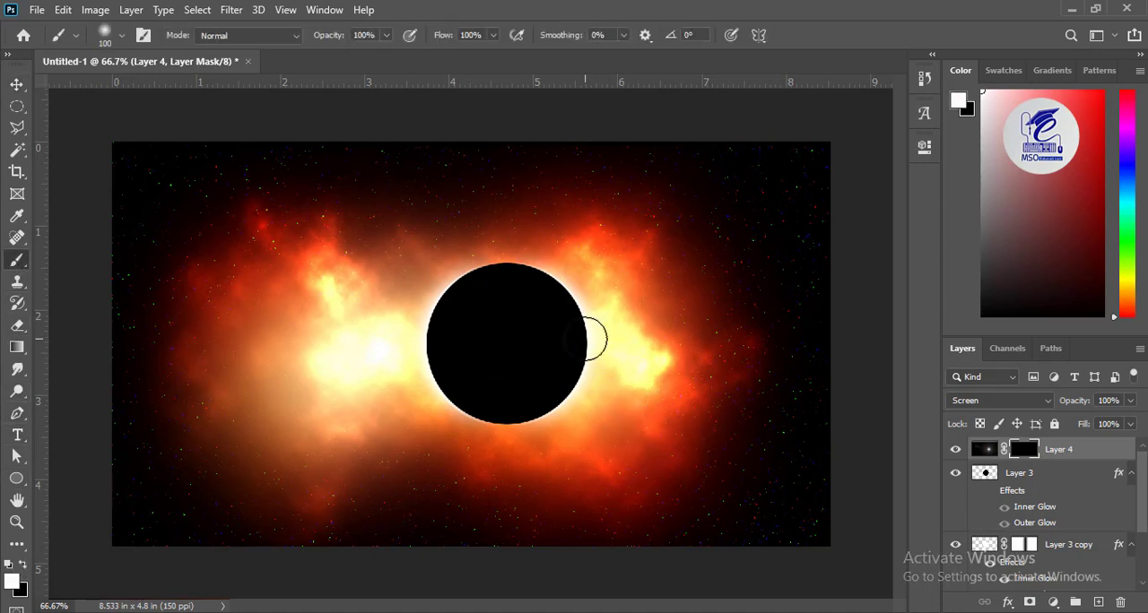
{"action": "key", "text": "bracketright"}
{"action": "key", "text": "bracketright"}
{"action": "key", "text": "bracketright"}
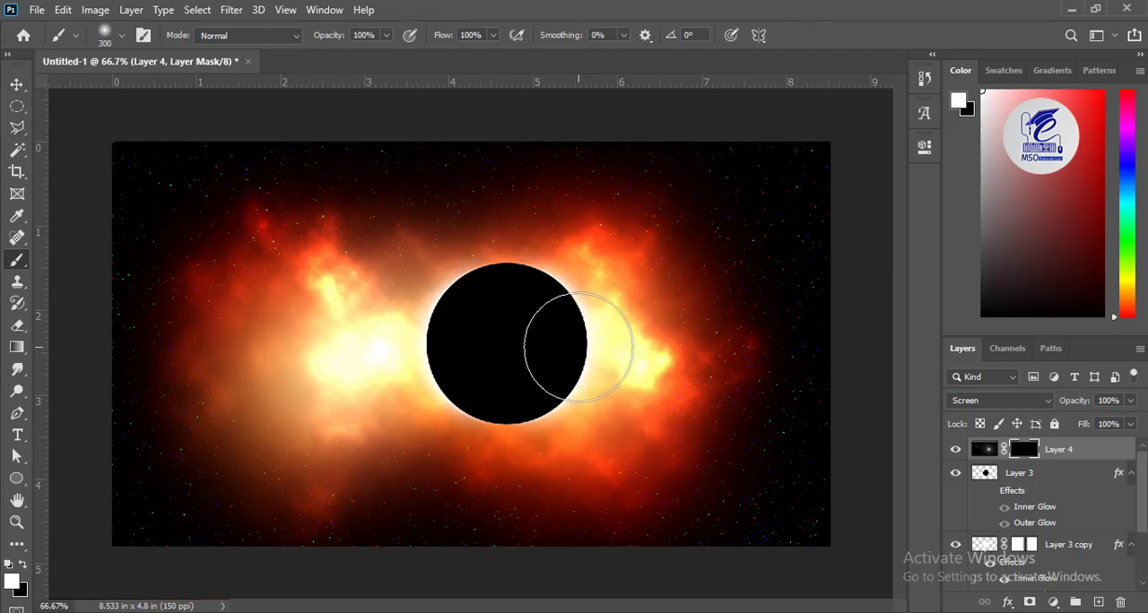
{"action": "mouse_move", "coordinate": [578, 347]}
{"action": "left_mouse_down"}
{"action": "mouse_move", "coordinate": [558, 342]}
{"action": "mouse_move", "coordinate": [577, 341]}
{"action": "left_mouse_up"}
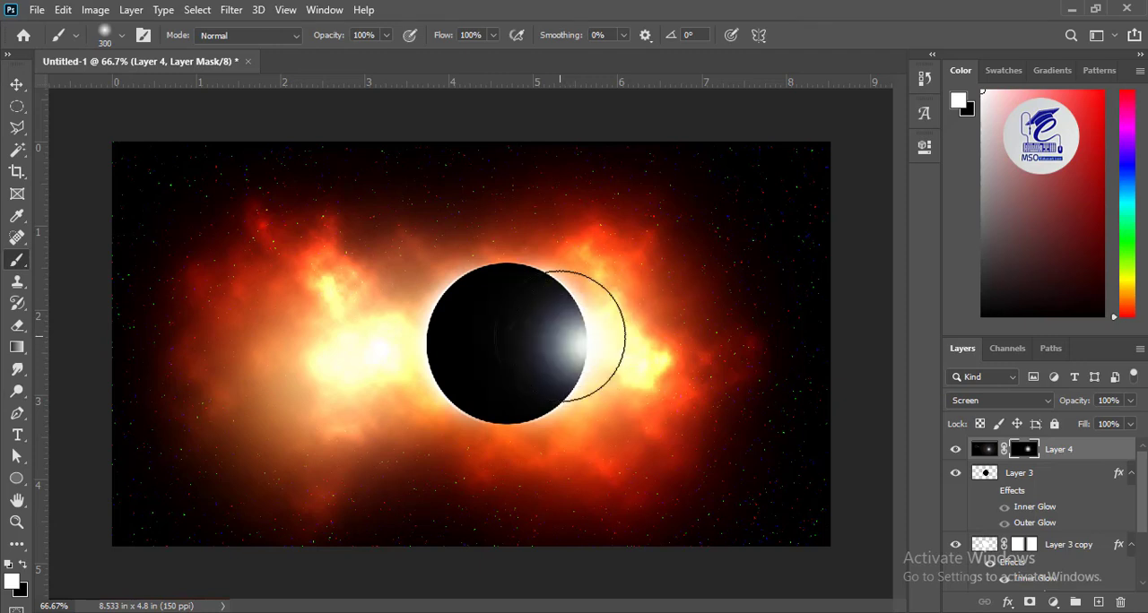
{"action": "left_click", "coordinate": [557, 344]}
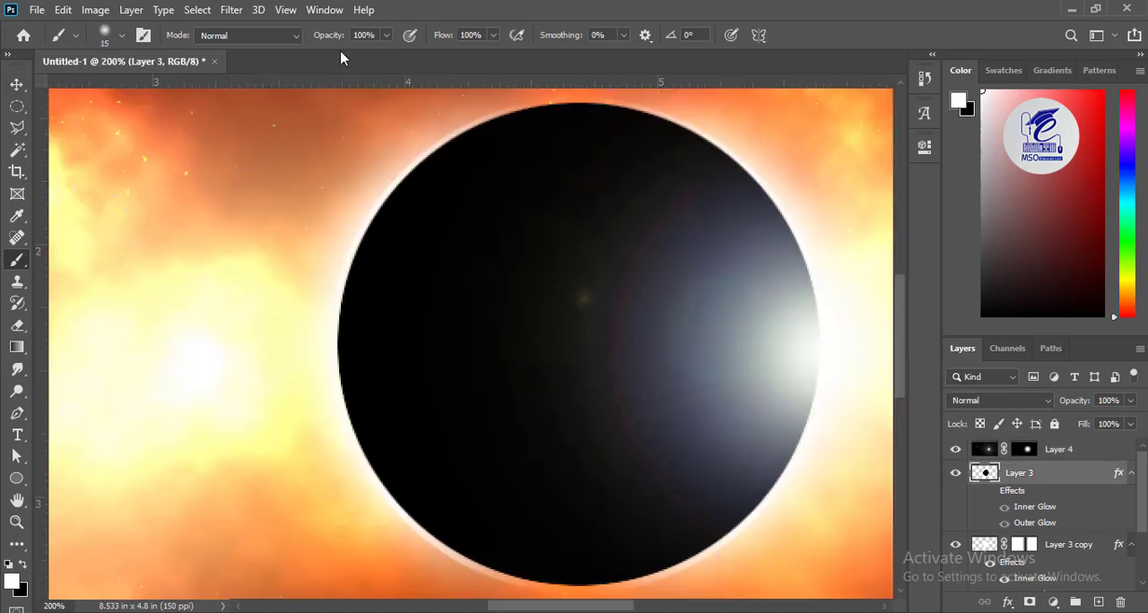
Step: Paint small white spots along the black disc's left edge on Layer 3 with a 15 px white brush at 72% opacity
{"action": "left_click", "coordinate": [389, 34]}
{"action": "left_click_drag", "start_coordinate": [361, 56], "coordinate": [367, 56]}
{"action": "left_click_drag", "start_coordinate": [350, 249], "coordinate": [361, 277]}
{"action": "key", "text": "ctrl+z"}
{"action": "left_click", "coordinate": [350, 256]}
{"action": "left_click", "coordinate": [338, 380]}
{"action": "left_click", "coordinate": [340, 395]}
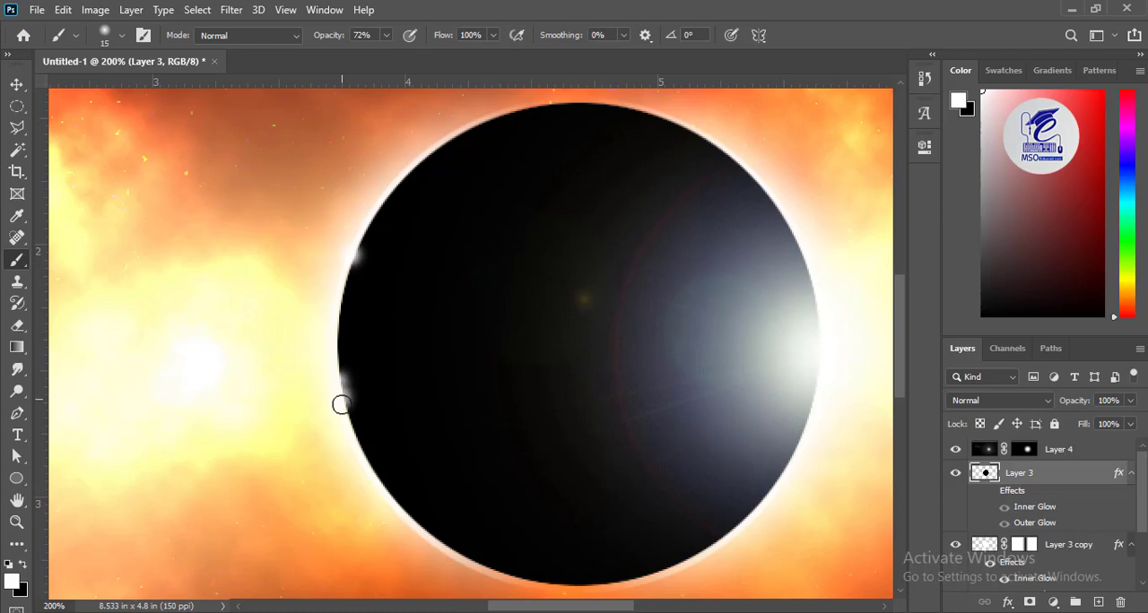
{"action": "mouse_move", "coordinate": [342, 404]}
{"action": "left_mouse_down"}
{"action": "mouse_move", "coordinate": [333, 351]}
{"action": "mouse_move", "coordinate": [338, 364]}
{"action": "left_mouse_up"}
{"action": "key", "text": "ctrl+z"}
{"action": "key", "text": "ctrl+z"}
{"action": "left_click", "coordinate": [340, 396]}
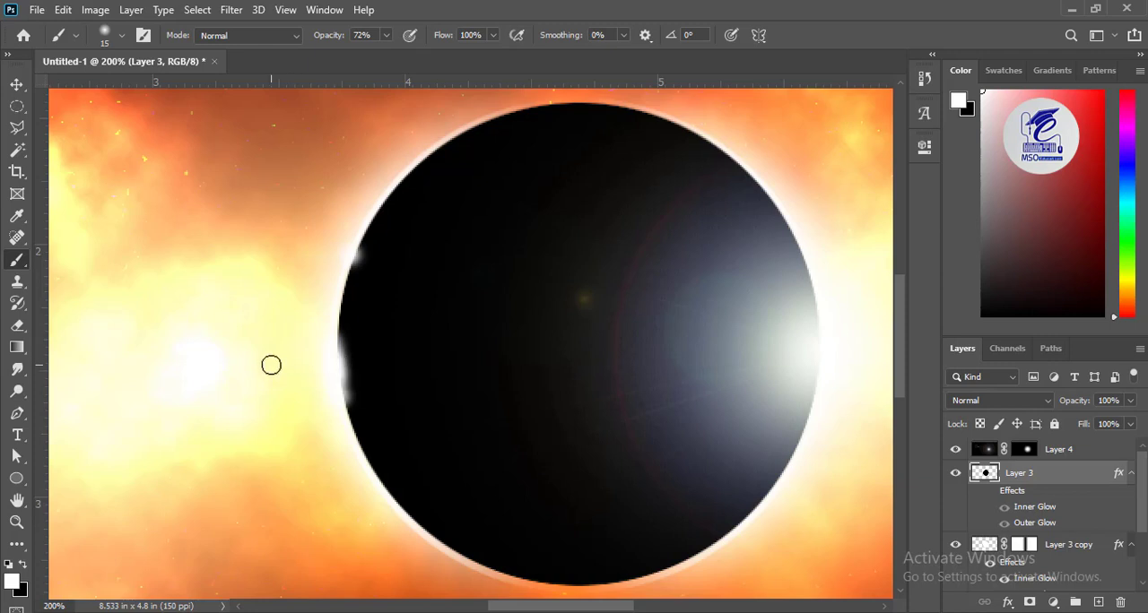
{"action": "key", "text": "ctrl+minus"}
{"action": "key", "text": "ctrl+minus"}
Step: Add a new layer above Layer 4 and draw a circular selection over the black disc, keeping the new layer active
{"action": "left_click", "coordinate": [1027, 450]}
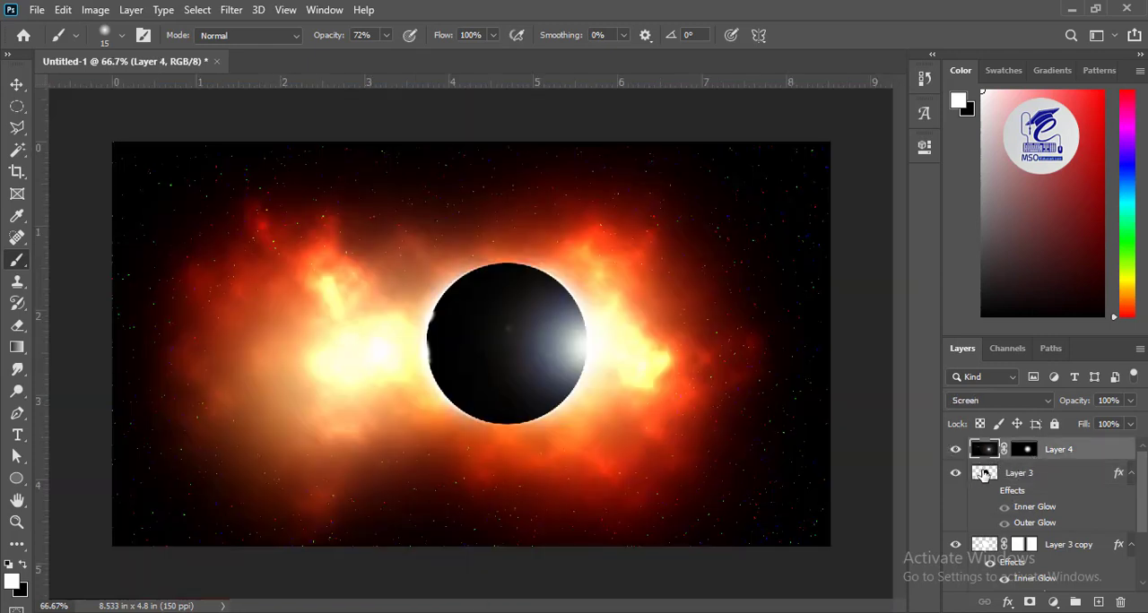
{"action": "left_click", "coordinate": [1098, 602]}
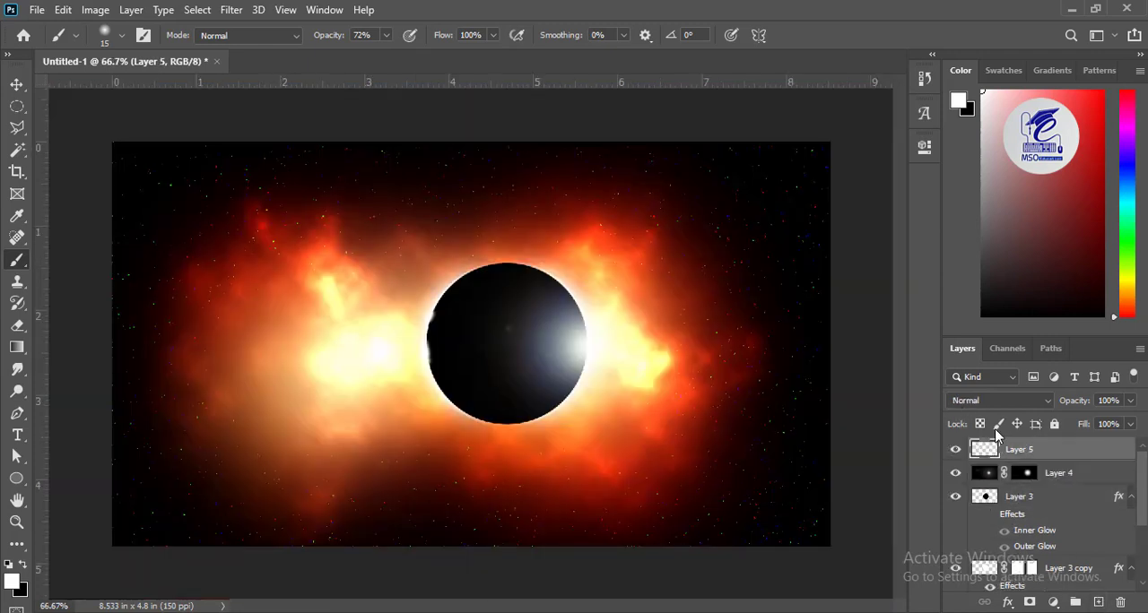
{"action": "left_click", "coordinate": [984, 499]}
{"action": "left_click", "coordinate": [17, 106]}
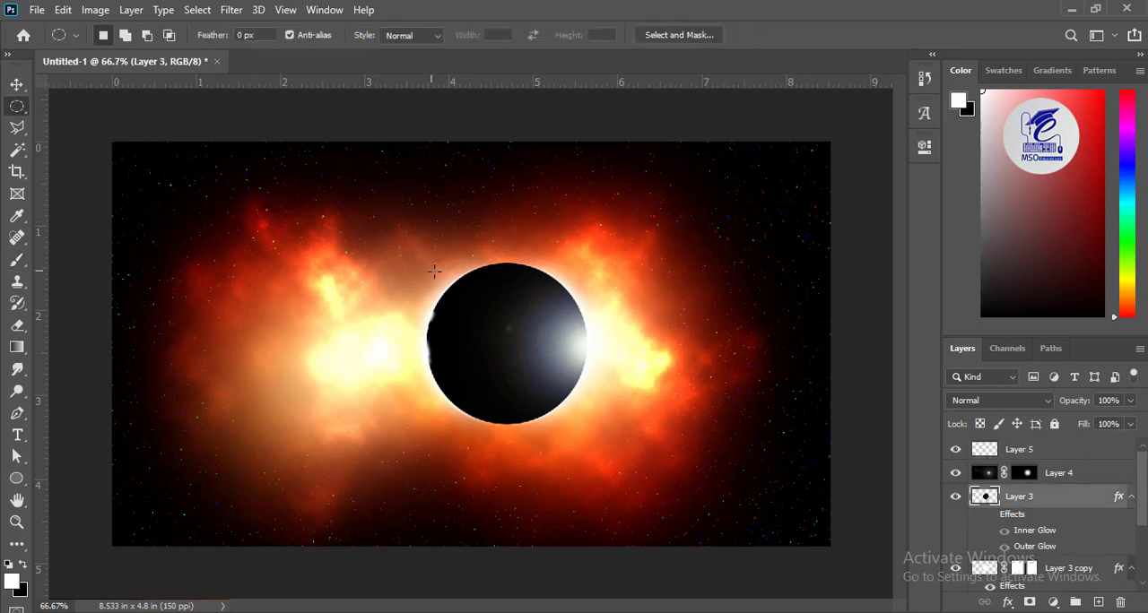
{"action": "left_click_drag", "start_coordinate": [442, 259], "coordinate": [583, 473]}
{"action": "left_click_drag", "start_coordinate": [527, 352], "coordinate": [524, 364]}
{"action": "left_click", "coordinate": [1020, 451]}
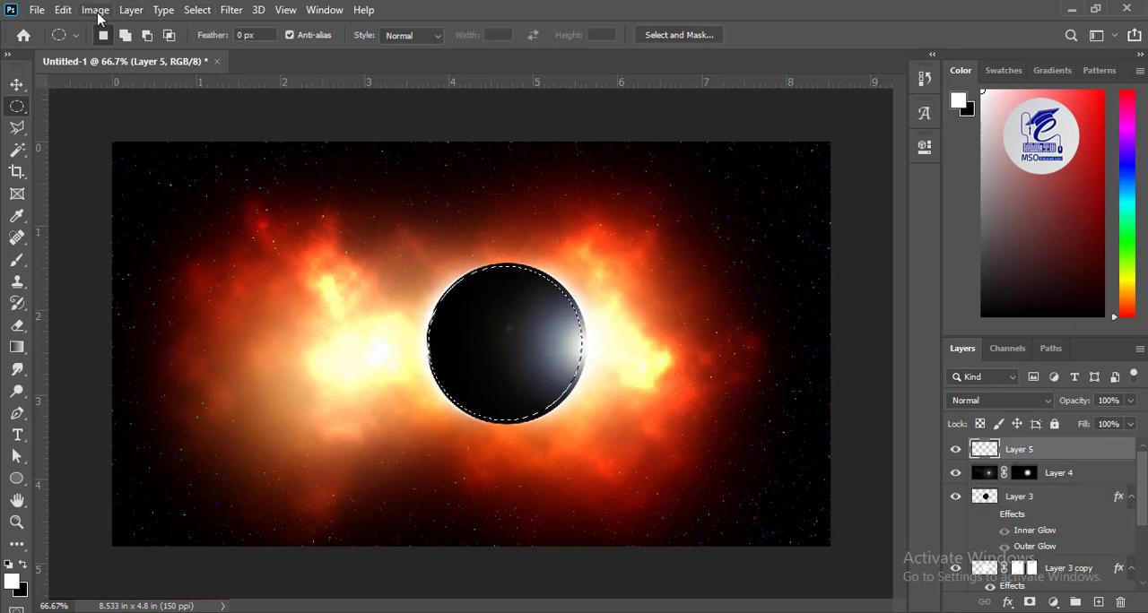
Step: Scale the circular selection to about 109% and centre it so that it slightly surrounds the black disc
{"action": "left_click", "coordinate": [197, 10]}
{"action": "left_click", "coordinate": [239, 314]}
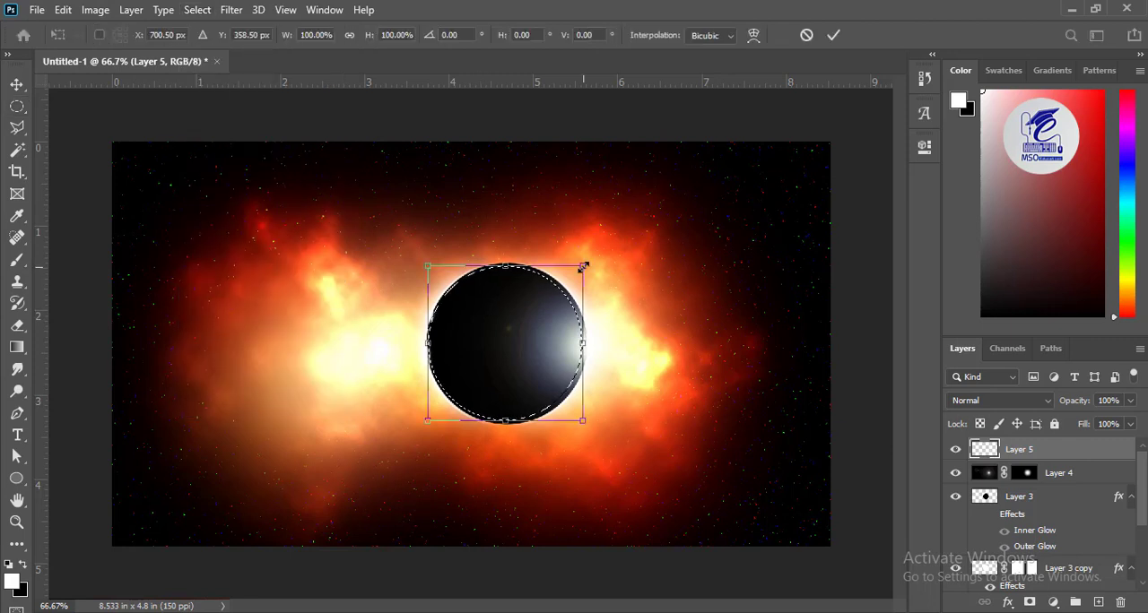
{"action": "left_click_drag", "start_coordinate": [584, 266], "coordinate": [587, 258]}
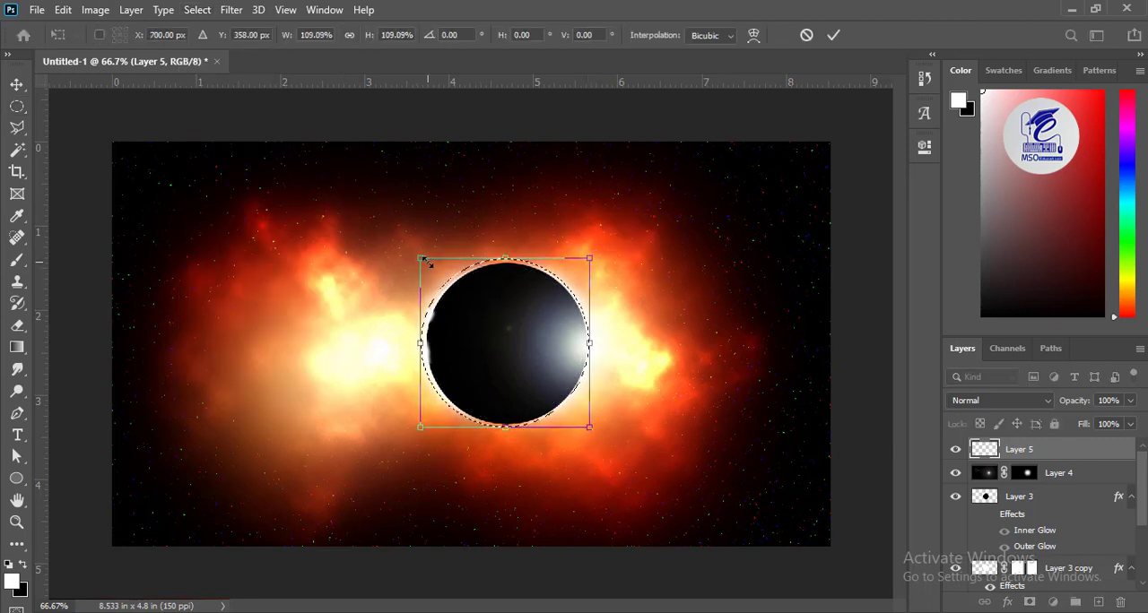
{"action": "left_click_drag", "start_coordinate": [423, 259], "coordinate": [431, 261]}
{"action": "mouse_move", "coordinate": [589, 261]}
{"action": "left_mouse_down"}
{"action": "mouse_move", "coordinate": [589, 251]}
{"action": "mouse_move", "coordinate": [595, 260]}
{"action": "left_mouse_up"}
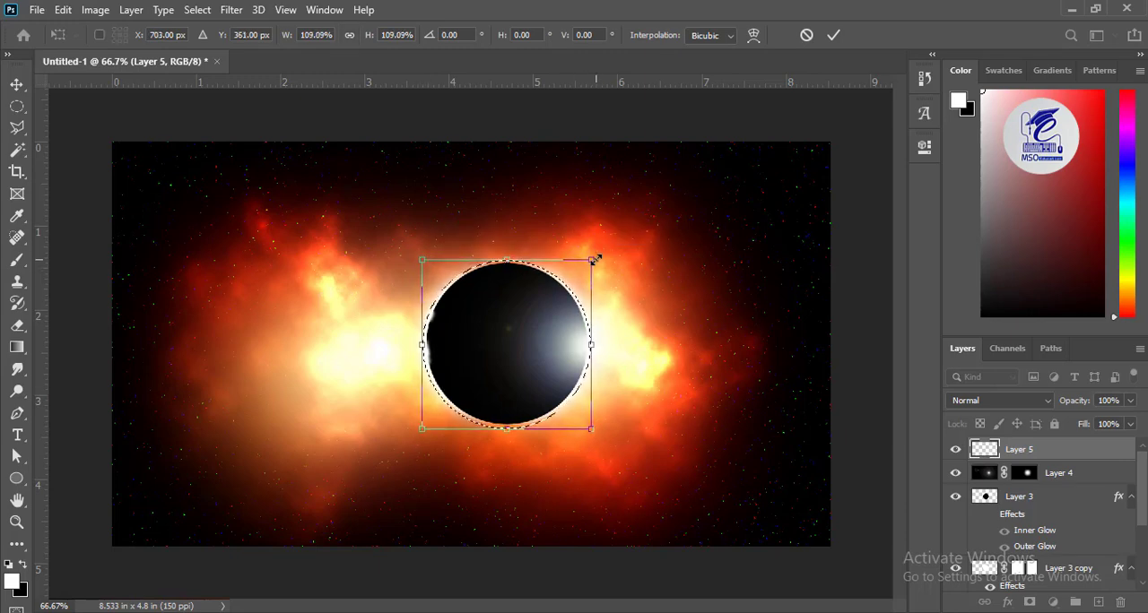
{"action": "key", "text": "Return"}
Step: Stroke the circular selection on Layer 5 with a thick white centred line in Normal mode at 100% opacity
{"action": "left_click", "coordinate": [63, 9]}
{"action": "left_click", "coordinate": [90, 285]}
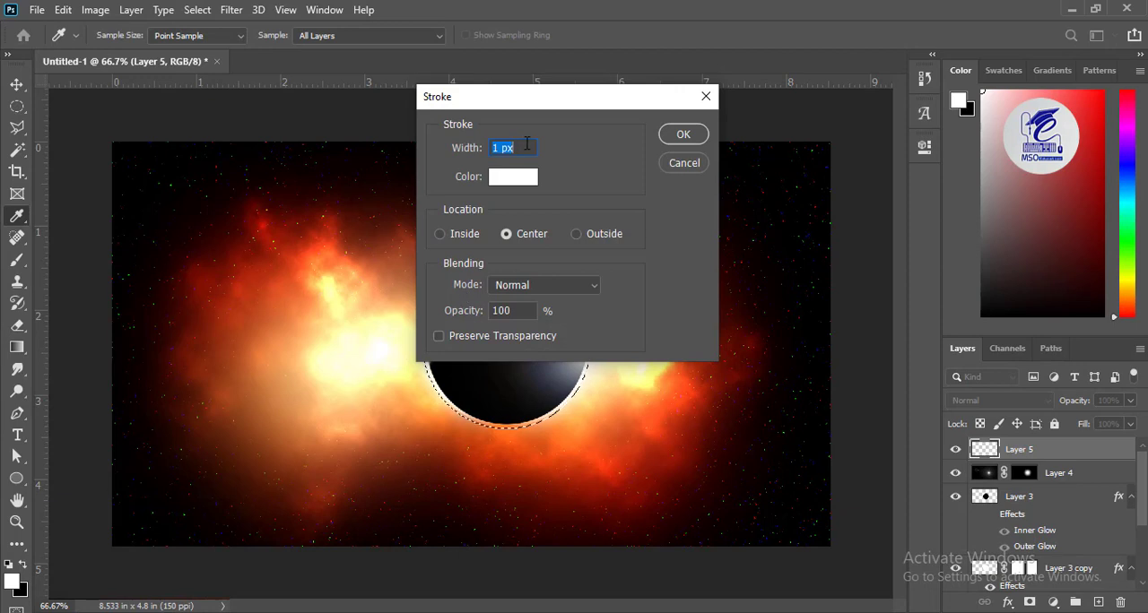
{"action": "left_click_drag", "start_coordinate": [530, 100], "coordinate": [752, 102]}
{"action": "type", "text": "30"}
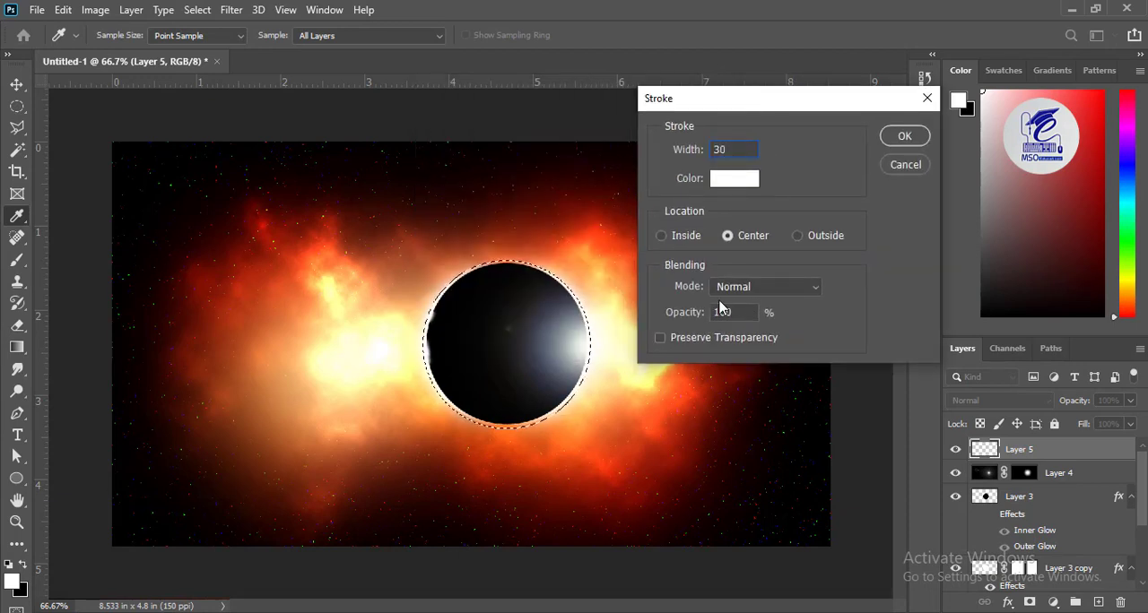
{"action": "left_click", "coordinate": [900, 139]}
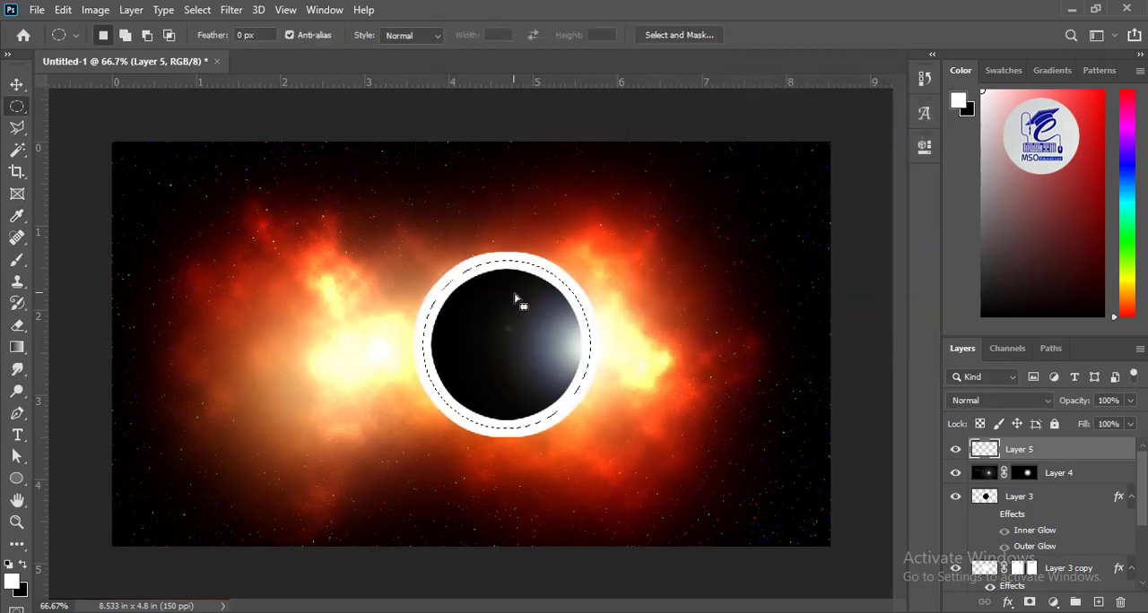
Step: Apply an 80-pixel Gaussian Blur to the white ring on Layer 5 and place the layer between Layer 3 and Layer 3 copy
{"action": "left_click", "coordinate": [230, 10]}
{"action": "mouse_move", "coordinate": [421, 200]}
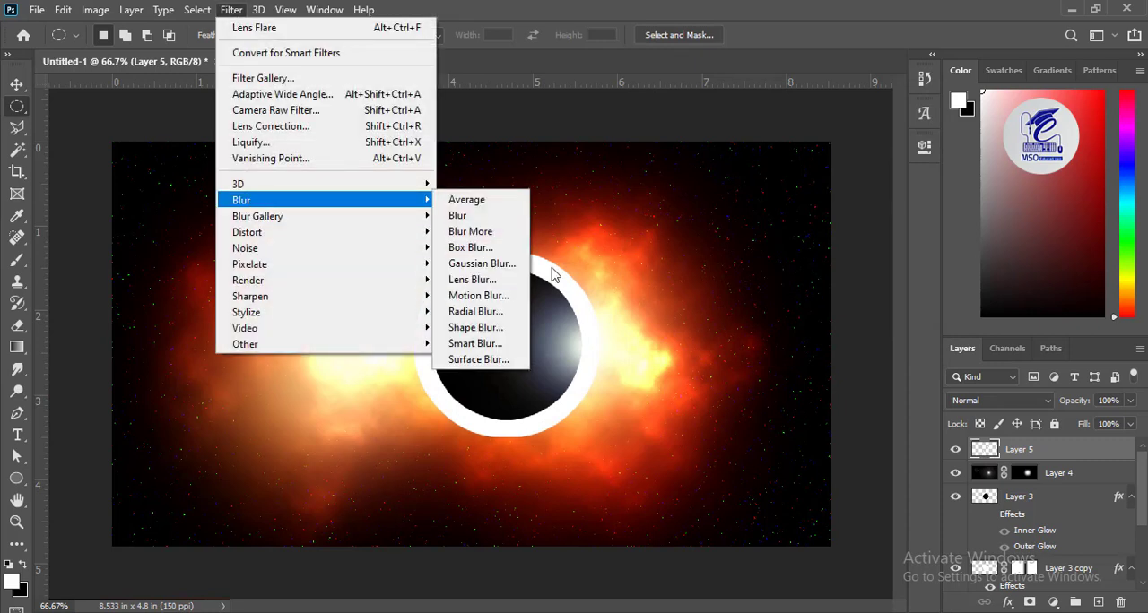
{"action": "left_click", "coordinate": [475, 264]}
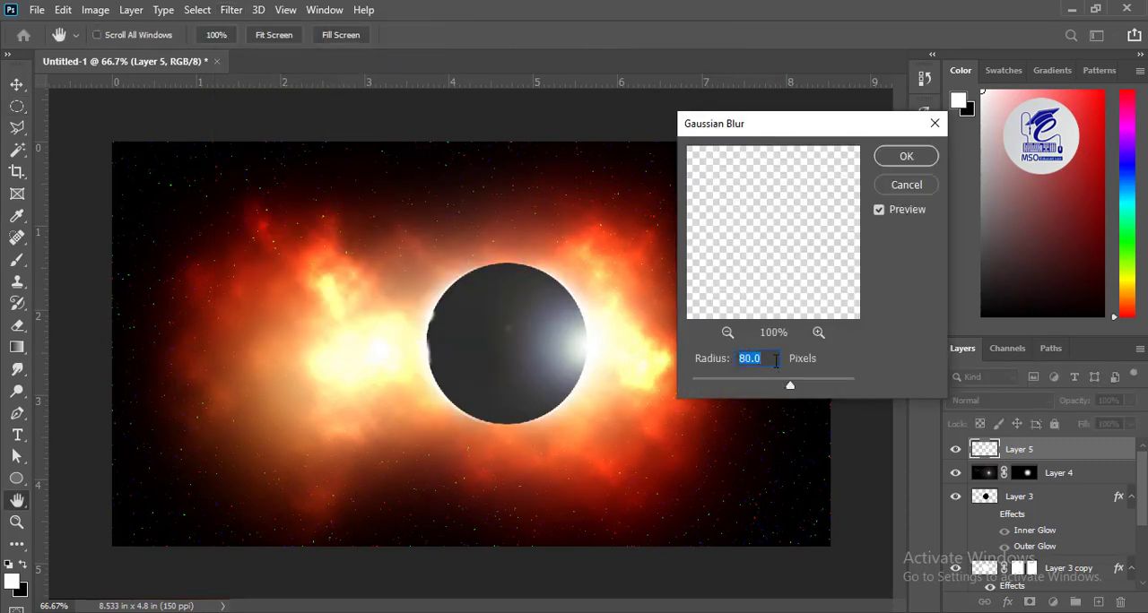
{"action": "left_click_drag", "start_coordinate": [772, 387], "coordinate": [767, 388]}
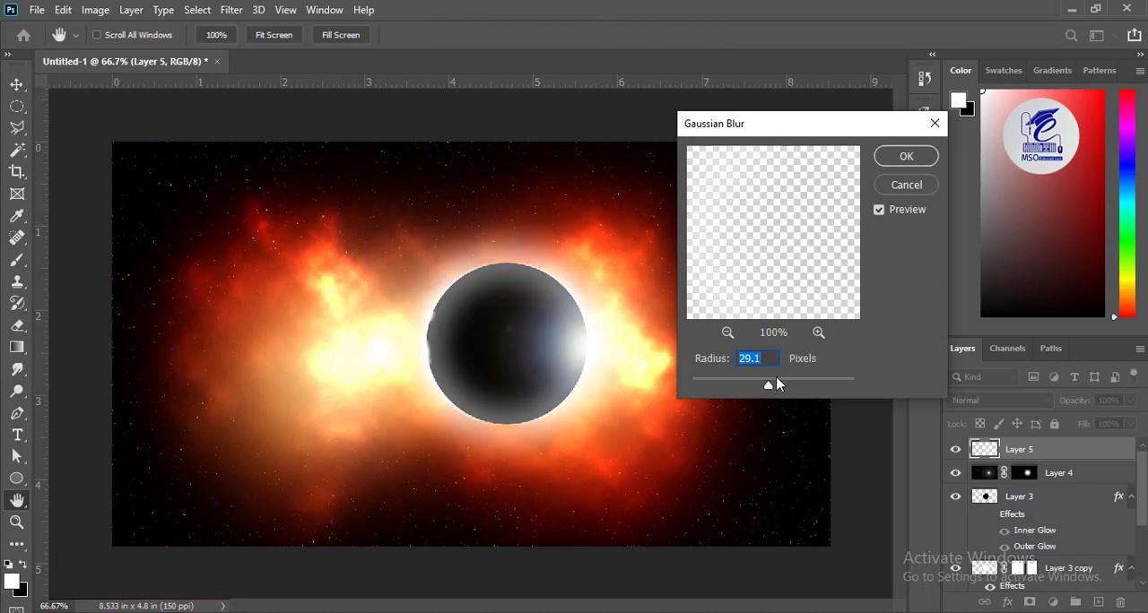
{"action": "type", "text": "100"}
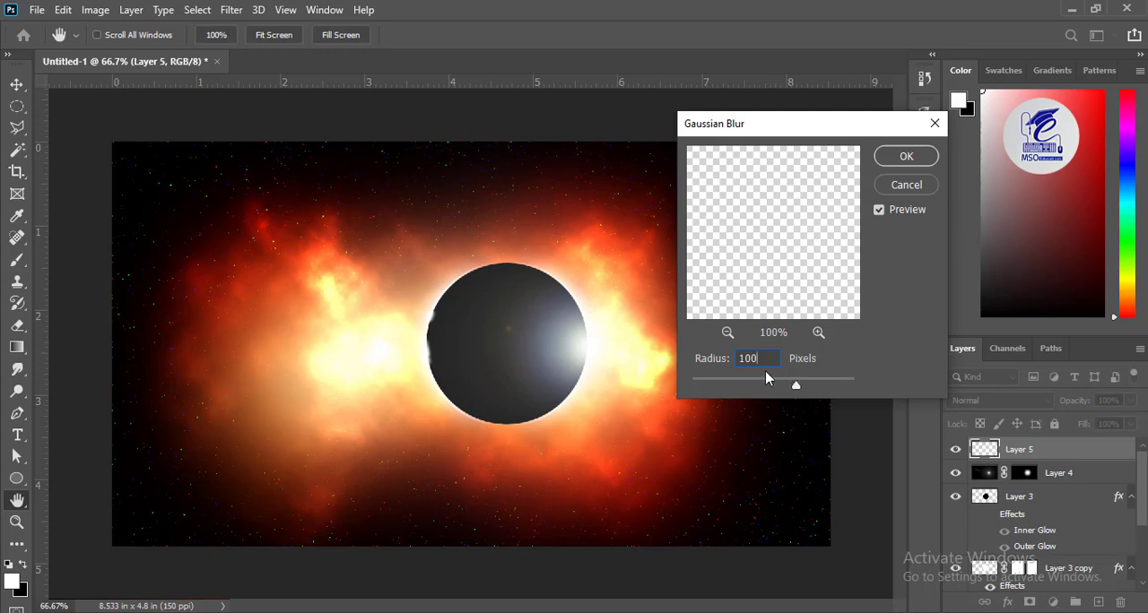
{"action": "key", "text": "BackSpace"}
{"action": "key", "text": "BackSpace"}
{"action": "key", "text": "BackSpace"}
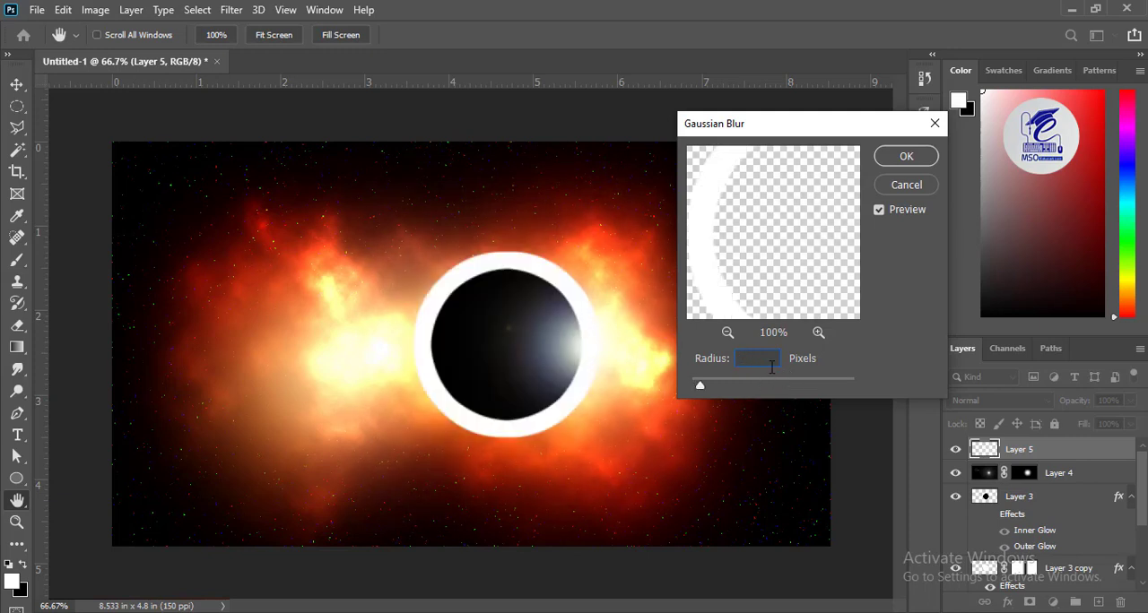
{"action": "type", "text": "80"}
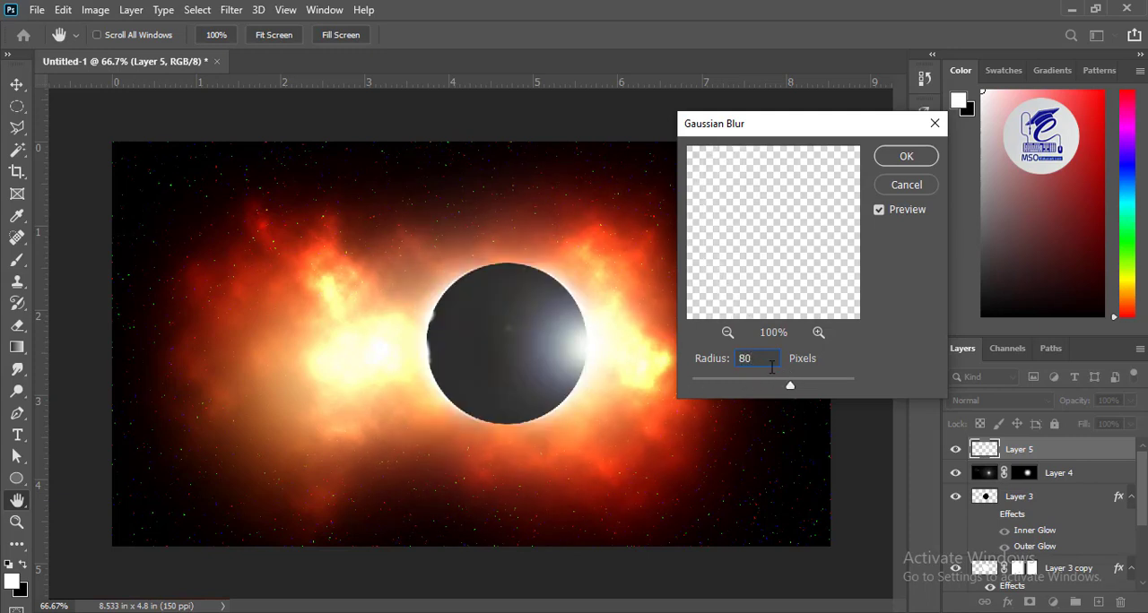
{"action": "left_click", "coordinate": [905, 157]}
{"action": "key", "text": "m"}
{"action": "left_click_drag", "start_coordinate": [1020, 546], "coordinate": [1021, 557]}
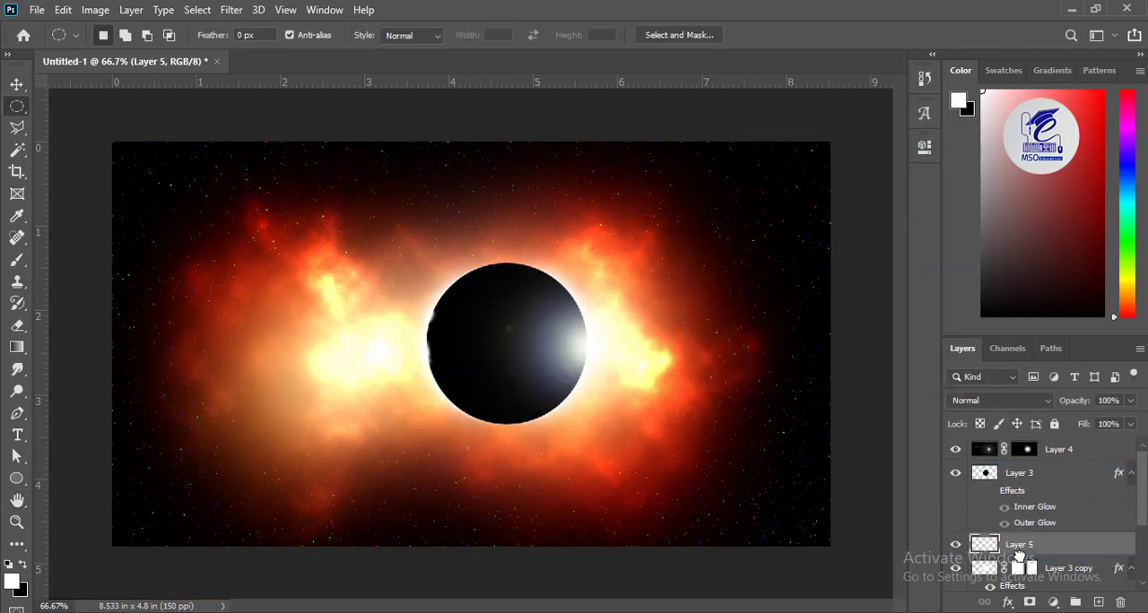
Step: Add a Color Lookup adjustment layer directly above Layer 3 copy
{"action": "key", "text": "alt+bracketleft"}
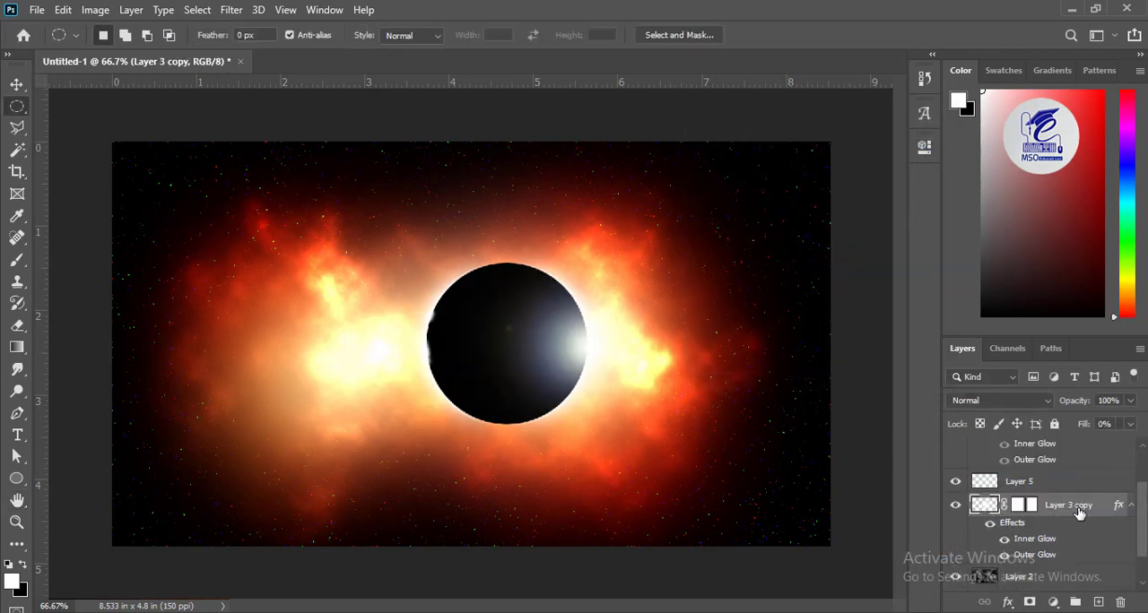
{"action": "left_click", "coordinate": [1029, 486]}
{"action": "left_click", "coordinate": [1062, 506]}
{"action": "left_click", "coordinate": [1053, 601]}
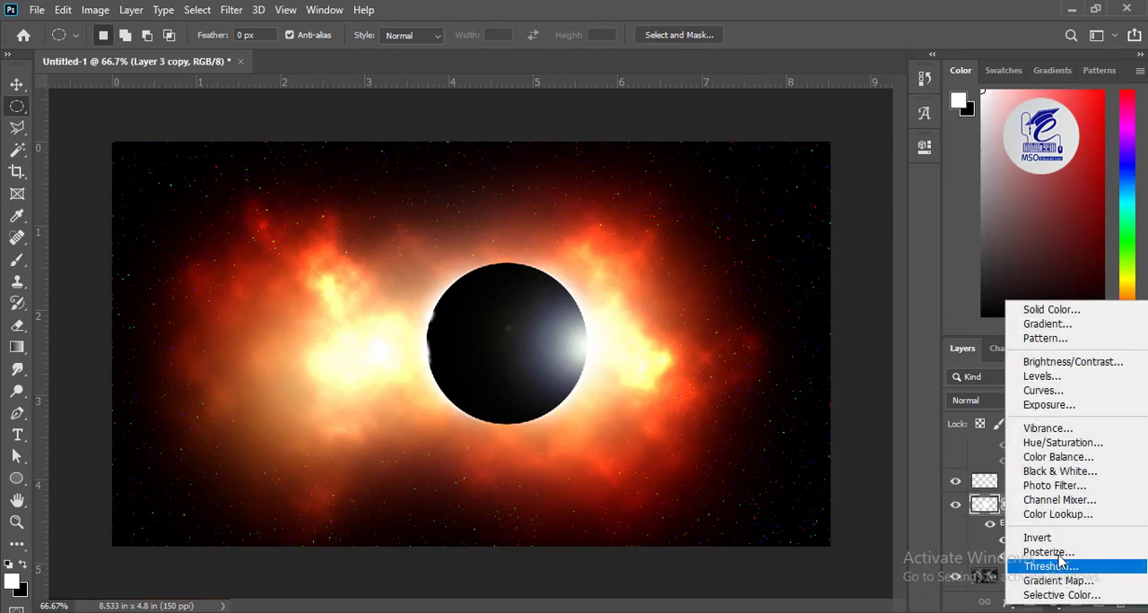
{"action": "left_click", "coordinate": [1058, 514]}
Step: Try the Crisp_Winter, Bleach Bypass, Candlelight and Crisp_Warm 3D LUTs on the Color Lookup adjustment
{"action": "left_click", "coordinate": [812, 208]}
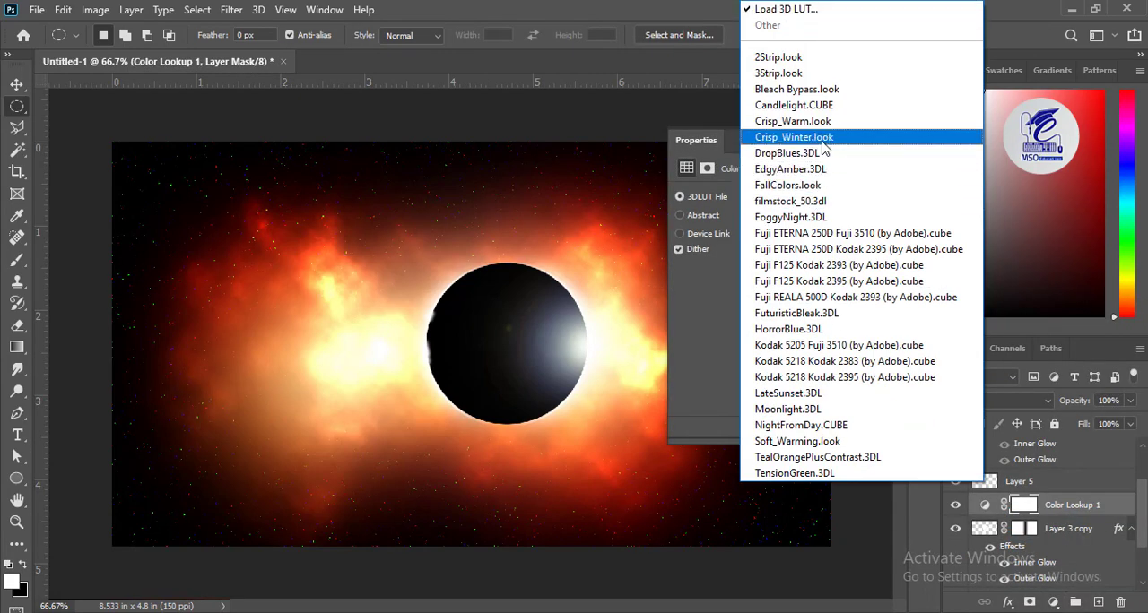
{"action": "left_click", "coordinate": [794, 137]}
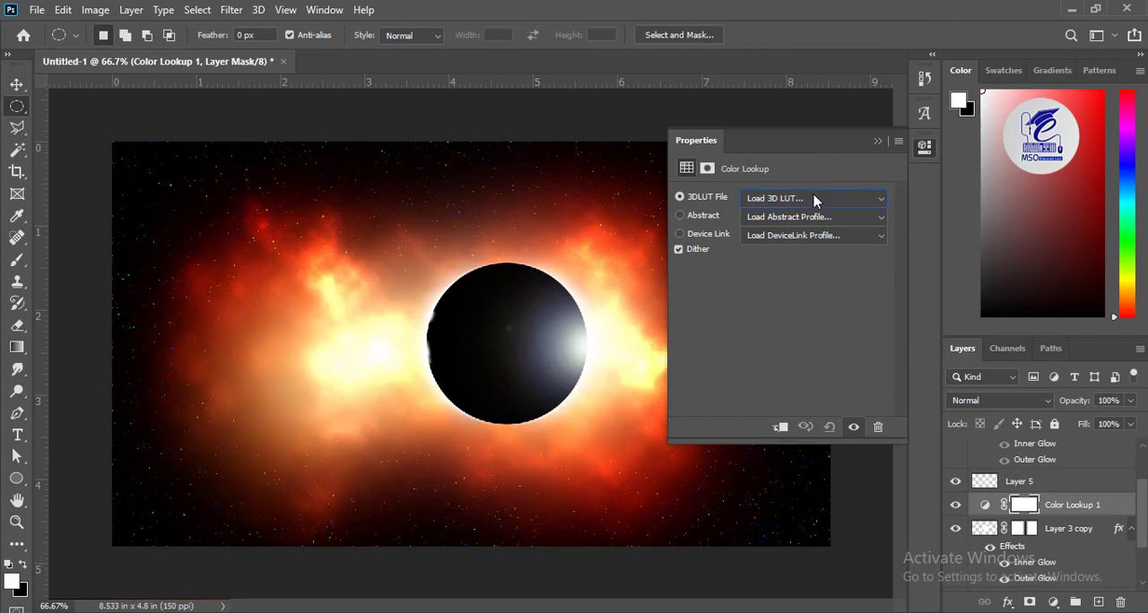
{"action": "left_click", "coordinate": [814, 198]}
{"action": "key", "text": "Escape"}
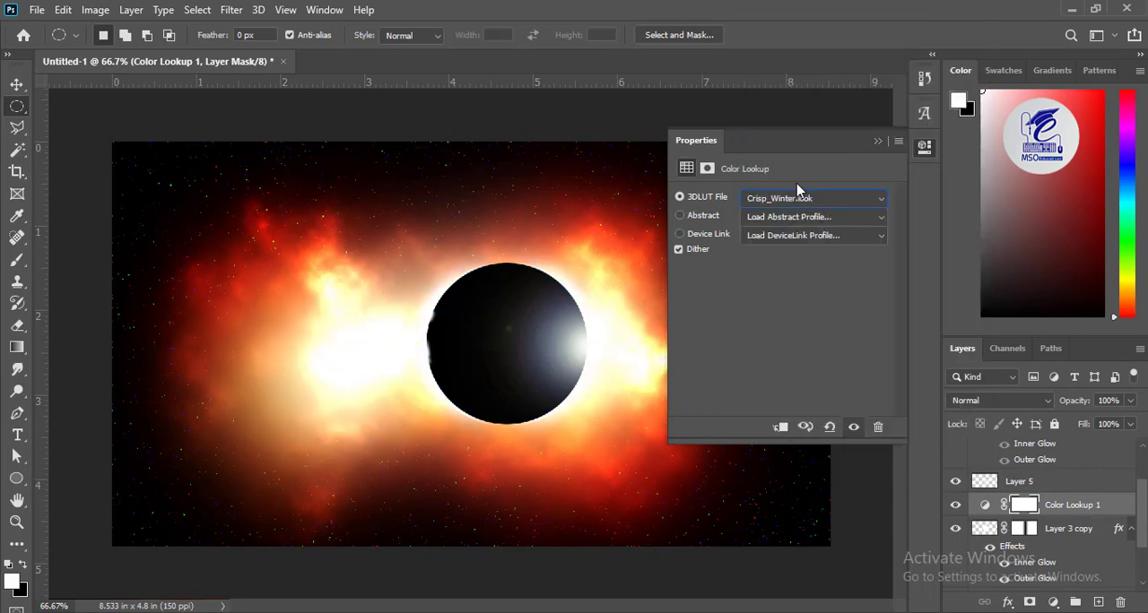
{"action": "left_click", "coordinate": [799, 198]}
{"action": "left_click", "coordinate": [801, 85]}
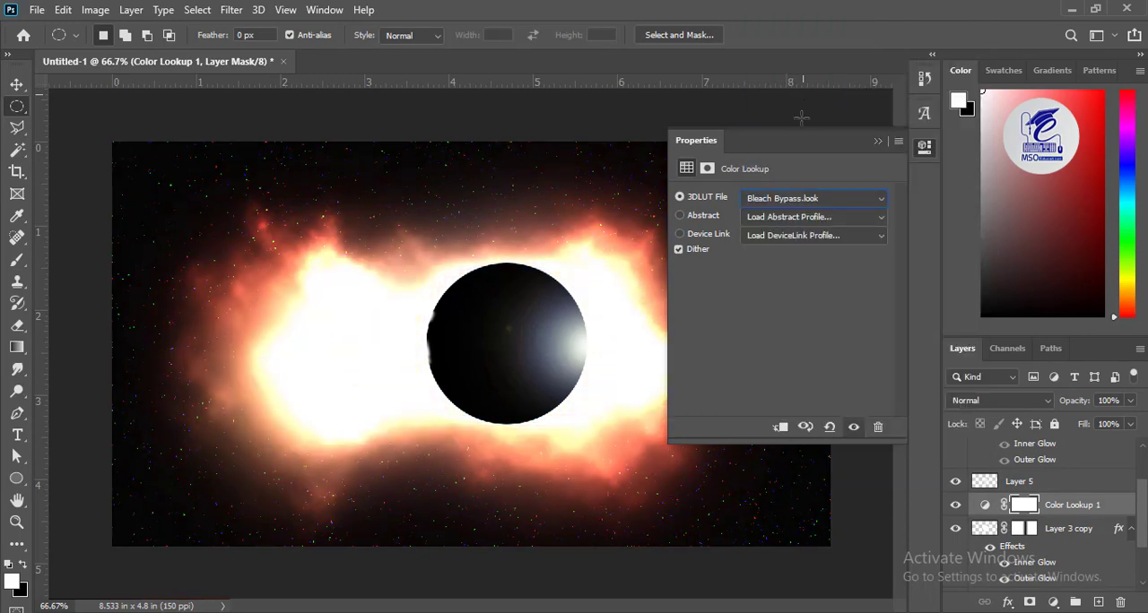
{"action": "left_click", "coordinate": [791, 198]}
{"action": "left_click", "coordinate": [812, 106]}
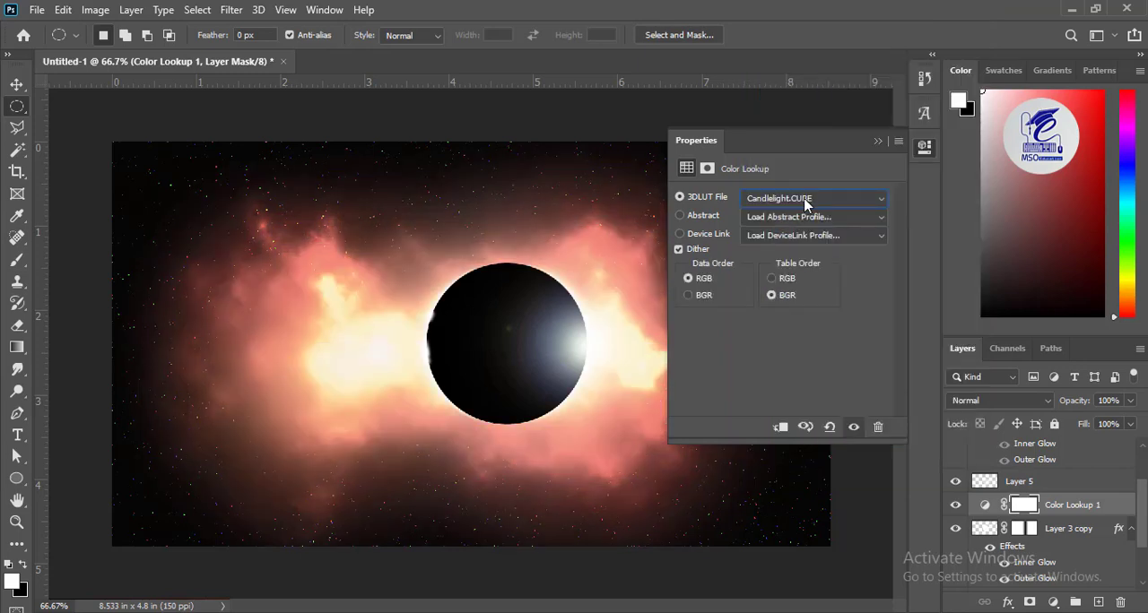
{"action": "left_click", "coordinate": [804, 205]}
{"action": "left_click", "coordinate": [812, 131]}
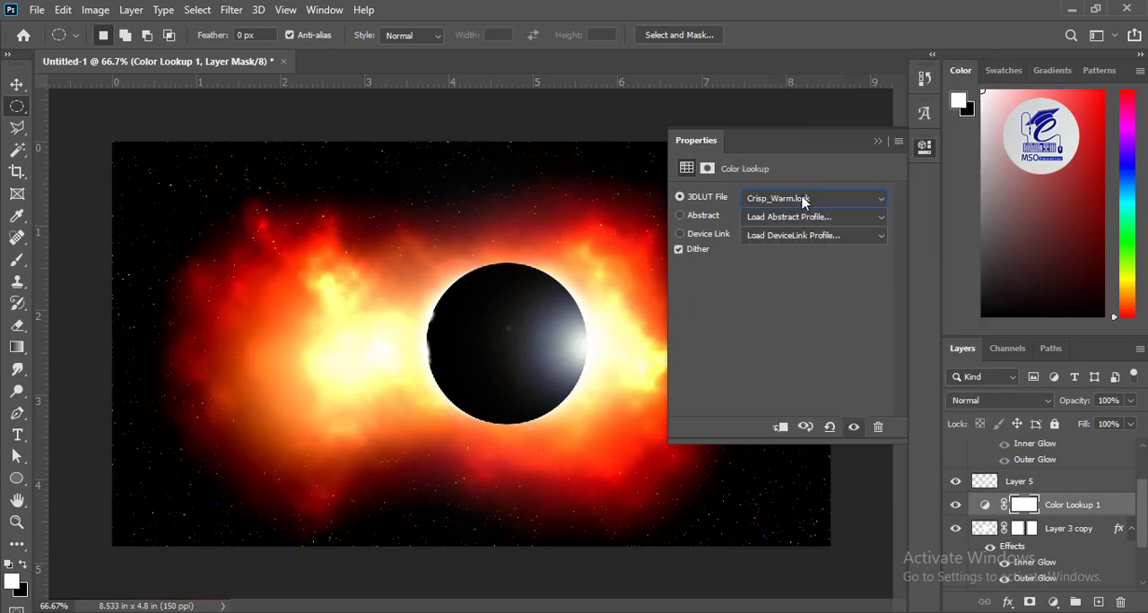
{"action": "left_click", "coordinate": [804, 199]}
{"action": "left_click", "coordinate": [807, 154]}
Step: Set the Color Lookup adjustment's 3D LUT to EdgyAmber.3DL and close its settings
{"action": "left_click", "coordinate": [802, 198]}
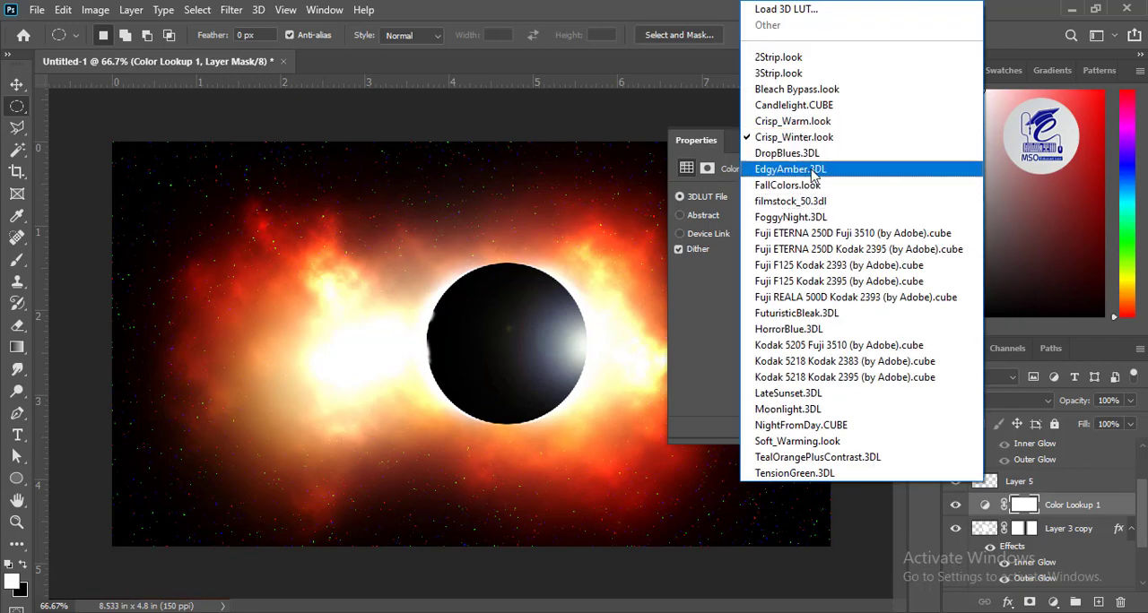
{"action": "left_click", "coordinate": [813, 166]}
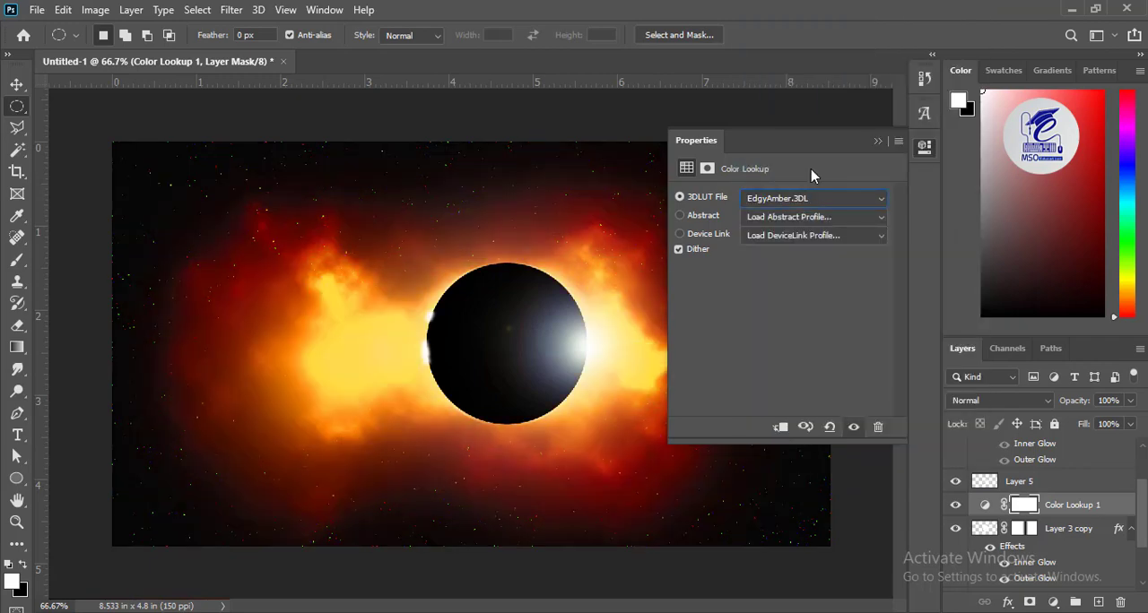
{"action": "left_click", "coordinate": [879, 142]}
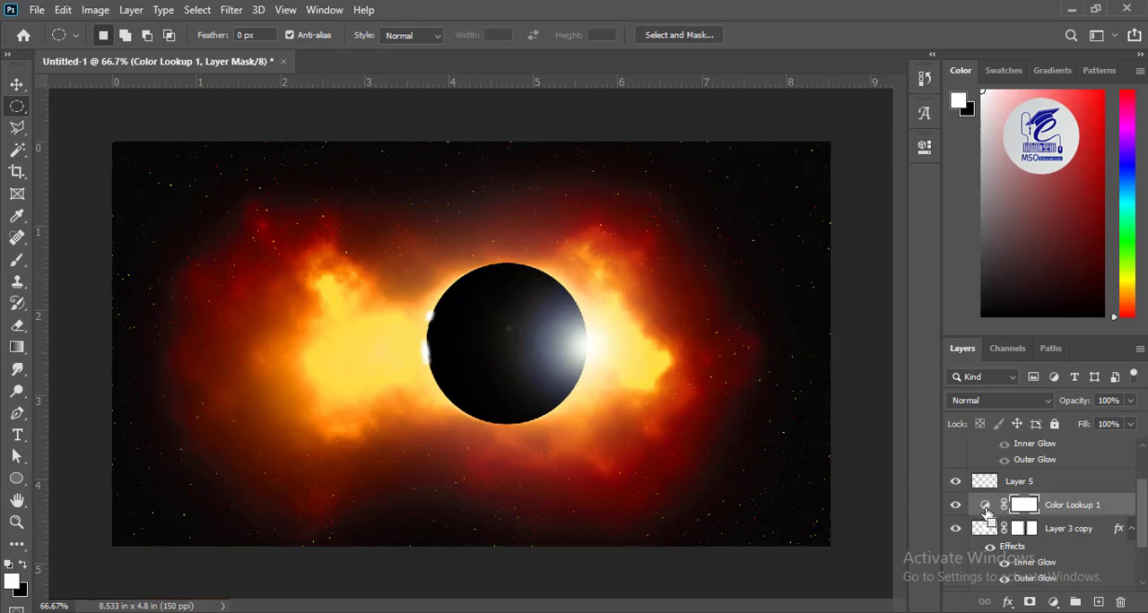